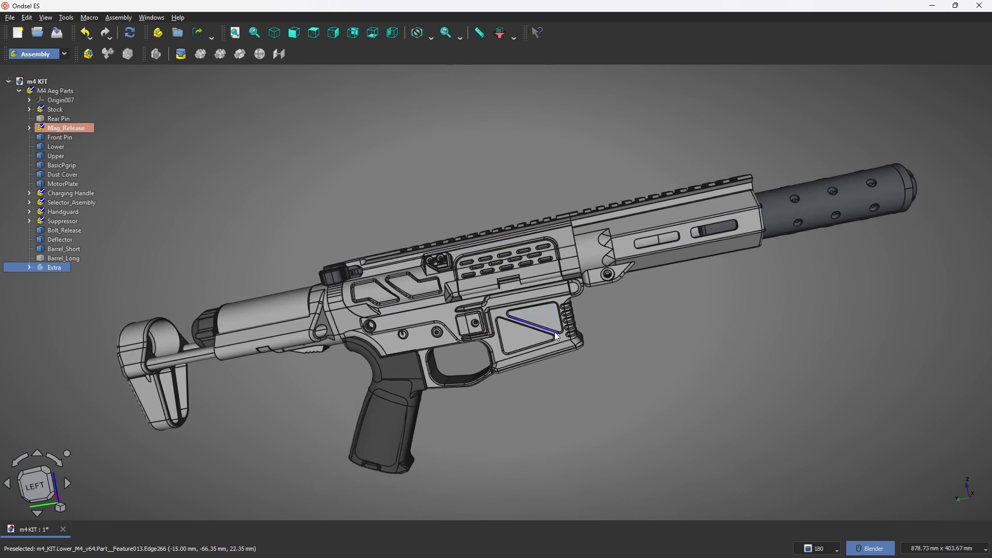
Step: Examine the exterior of the complete M4 Aeg Parts assembly from its left side
scroll(579, 341, "up", 2)
scroll(578, 341, "down", 2)
middle_click_drag(607, 358, 597, 341, "shift")
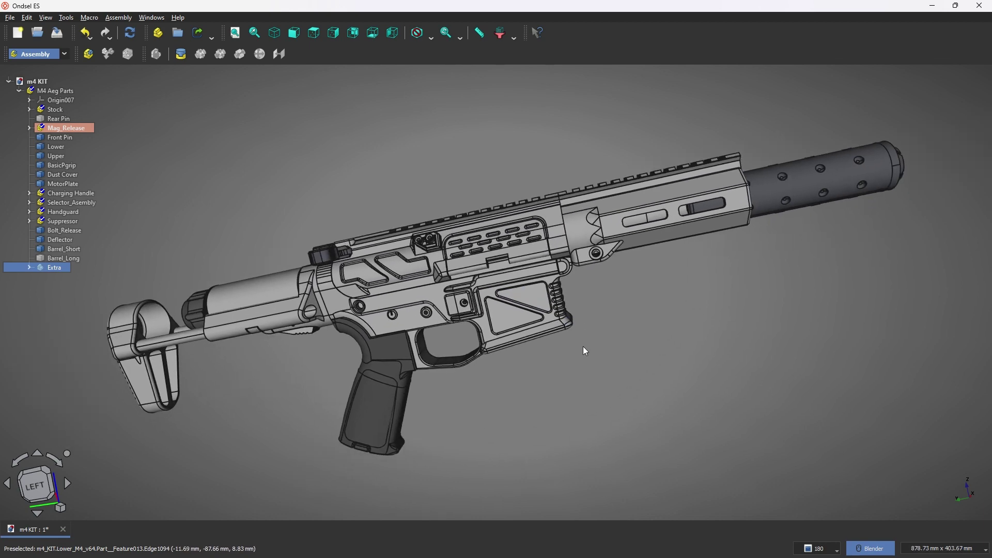
scroll(587, 289, "up", 2)
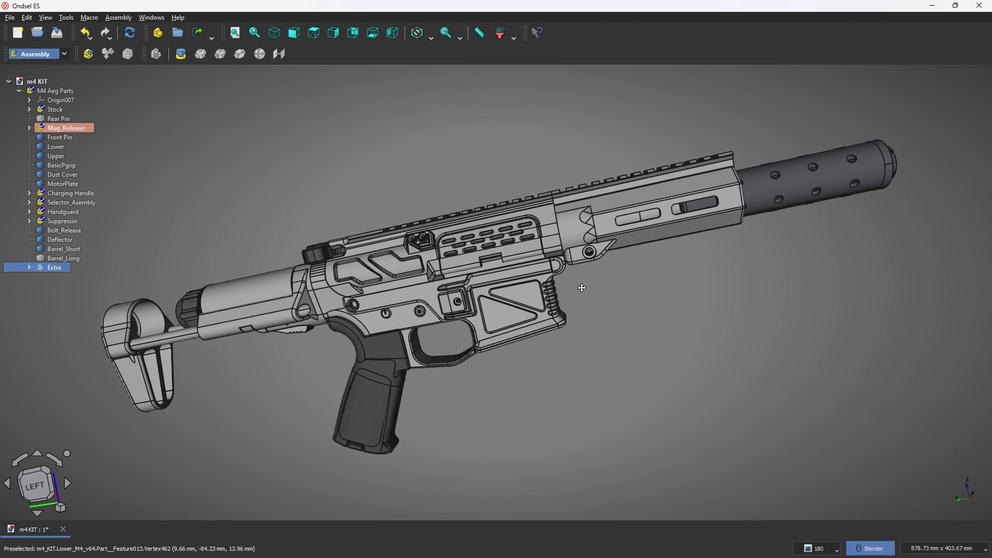
scroll(588, 274, "down", 2)
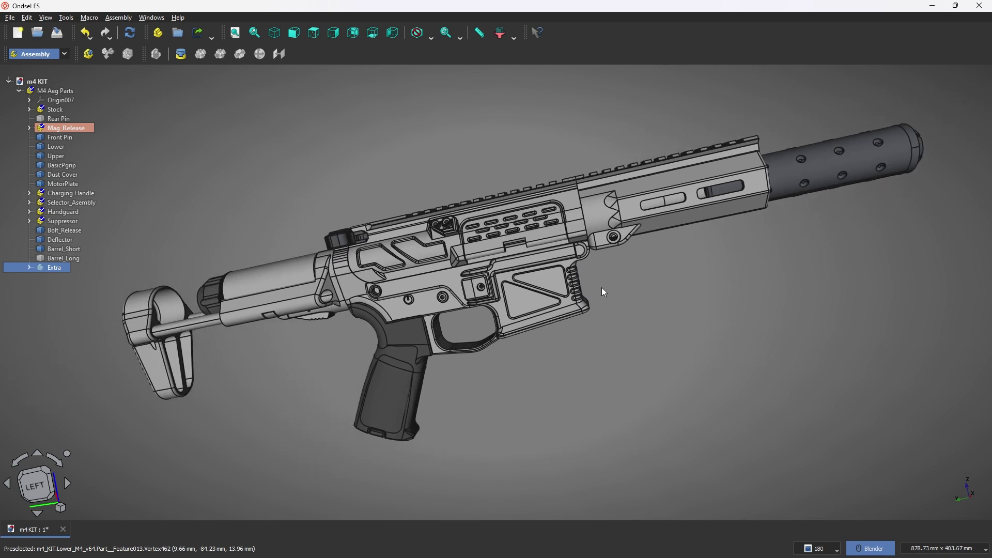
scroll(603, 291, "up", 2)
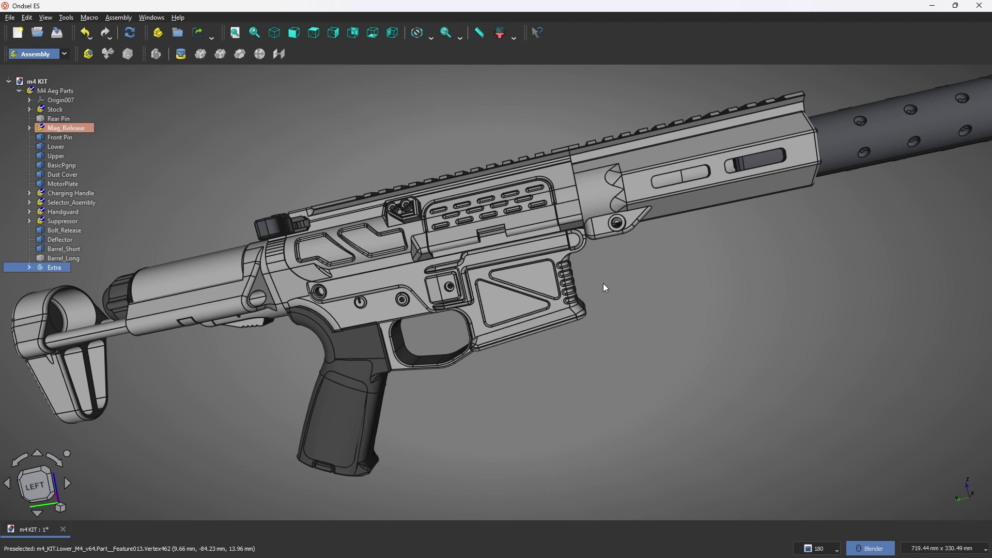
scroll(599, 285, "down", 2)
scroll(599, 287, "up", 2)
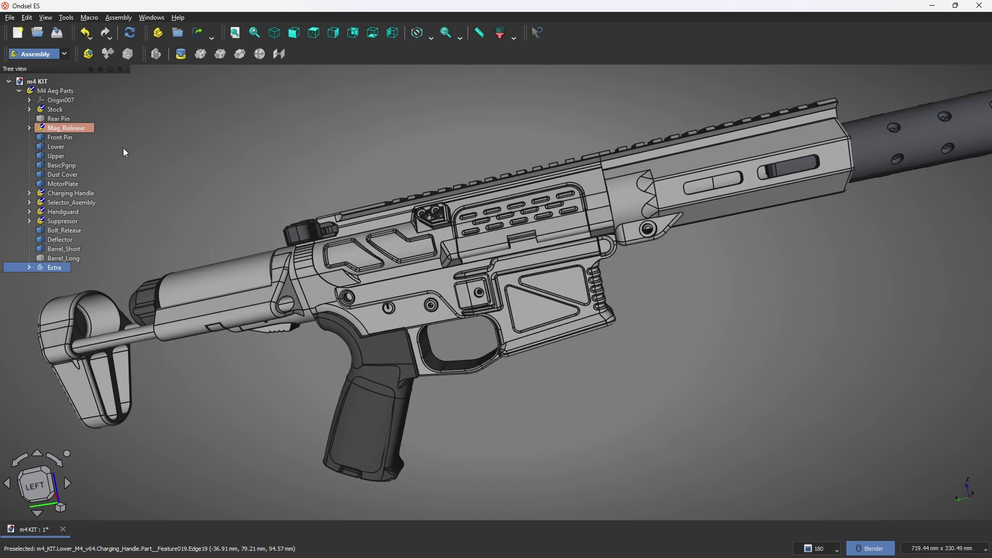
scroll(624, 261, "down", 2)
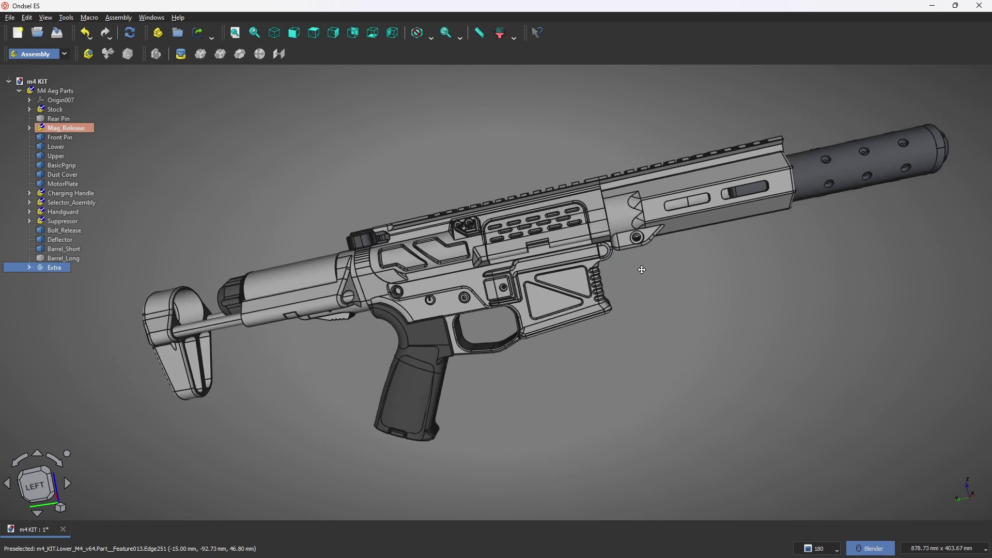
mouse_move(613, 278)
middle_mouse_down()
mouse_move(695, 274)
mouse_move(675, 268)
mouse_move(728, 282)
mouse_move(616, 262)
middle_mouse_up()
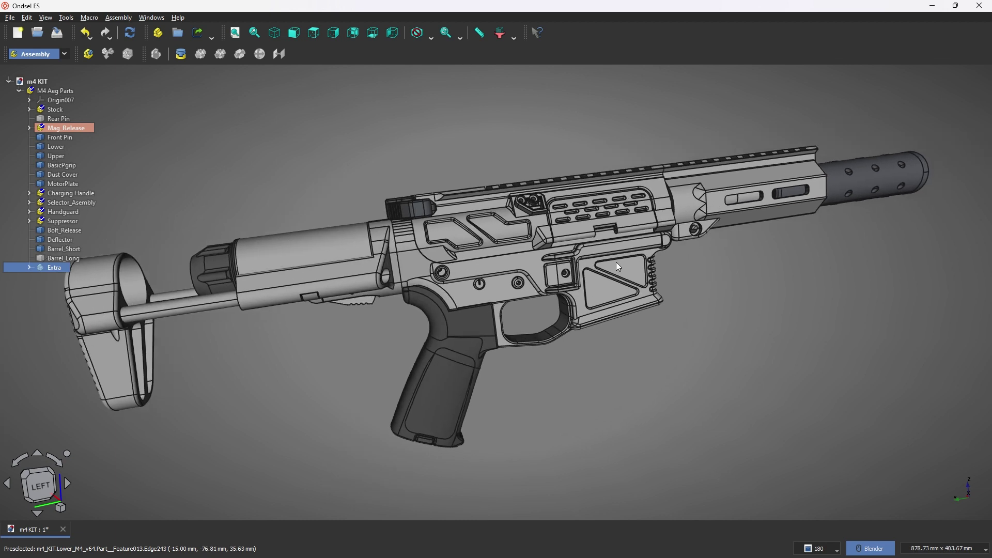
Step: Hide all parts of the Stock subassembly, from Stock_base through Stock_Tube_Cap
left_click(29, 101)
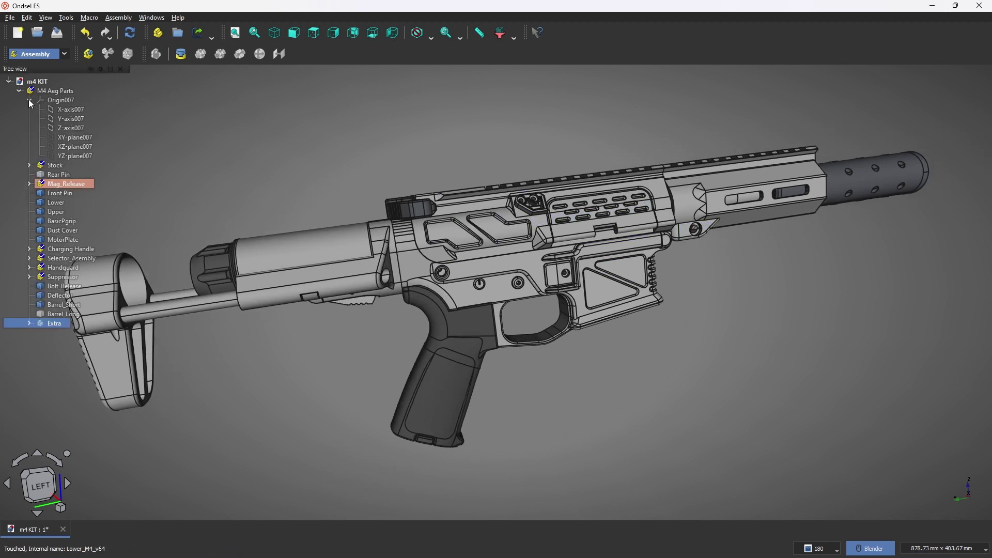
left_click(29, 100)
left_click(29, 109)
left_click(70, 129)
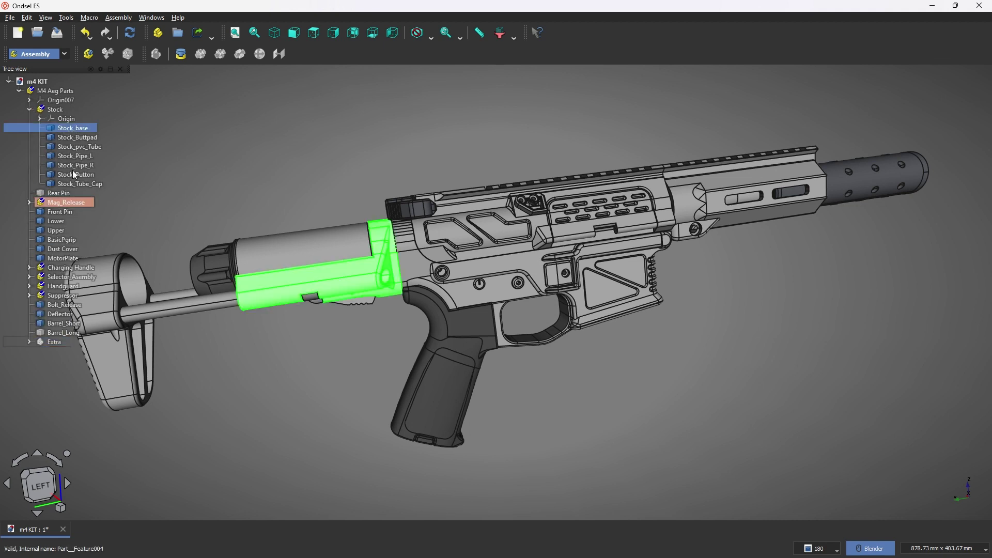
left_click(72, 183, "shift")
key("space")
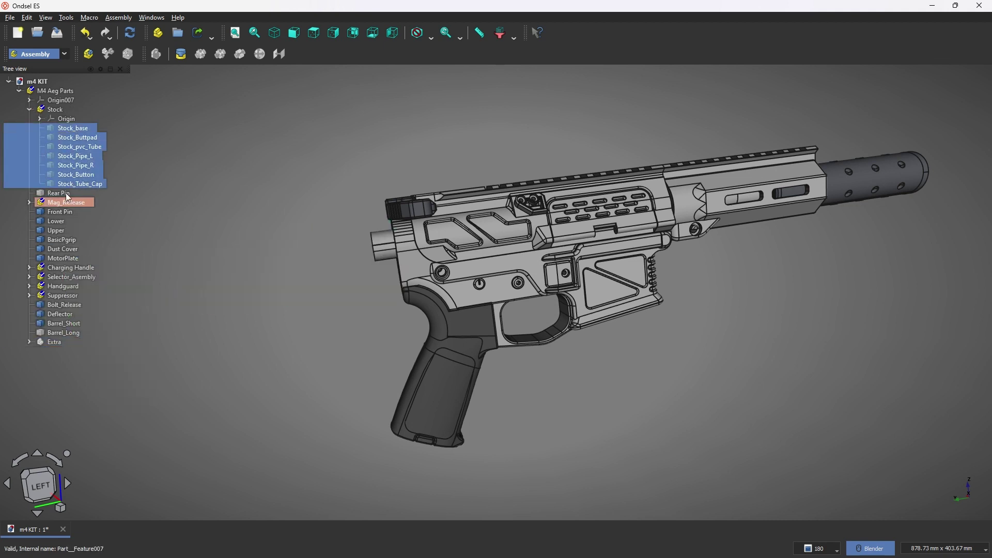
Step: Hide the Mag_Catch, Ambi_Button and Mag_Release_Button parts of the Mag_Release subassembly
left_click(29, 202)
left_click(67, 221, "shift")
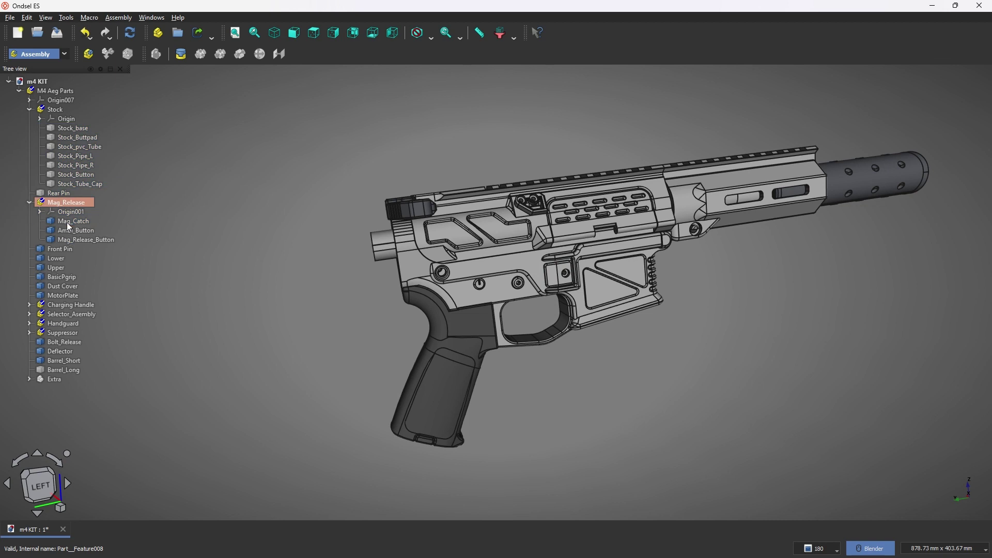
left_click(67, 221)
left_click(82, 240, "shift")
key("space")
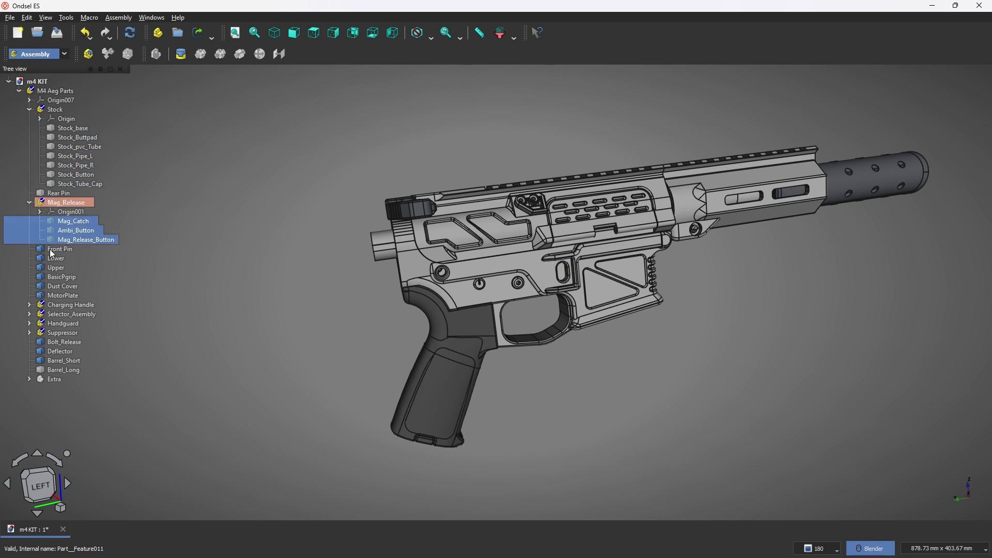
Step: Hide the Front Pin, Lower, Upper, BasicPgrip, Dust Cover and MotorPlate parts
left_click(50, 249)
left_click(67, 293, "shift")
key("space")
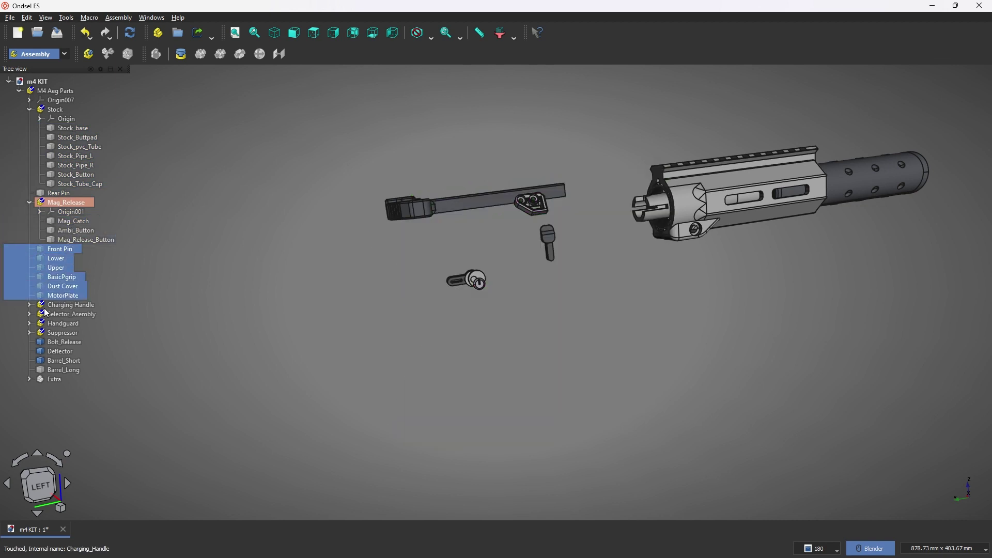
Step: Hide the WingL, WingR and Raptor Body parts of the Charging Handle subassembly
left_click(26, 305)
left_click(29, 305)
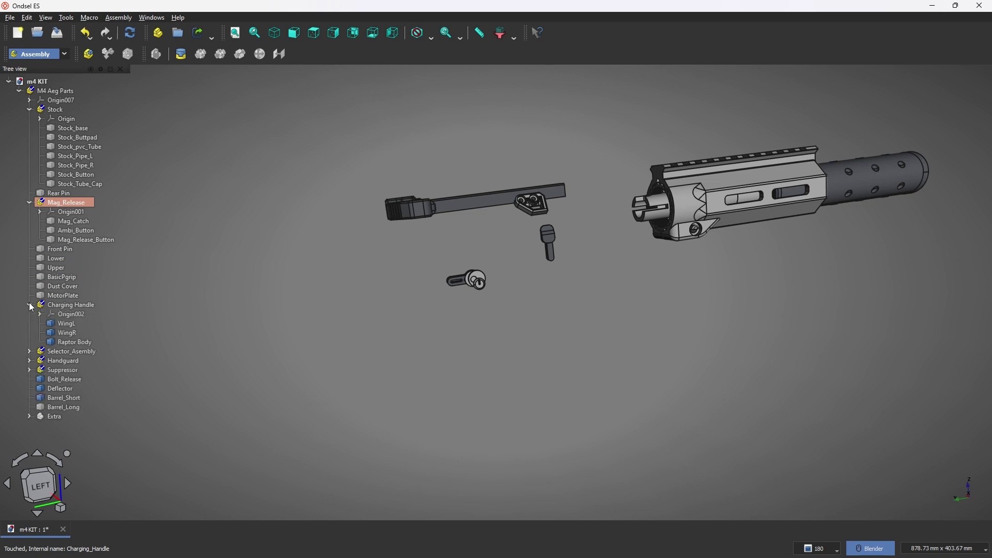
left_click(66, 324, "shift")
left_click(66, 324)
left_click(73, 343, "shift")
key("space")
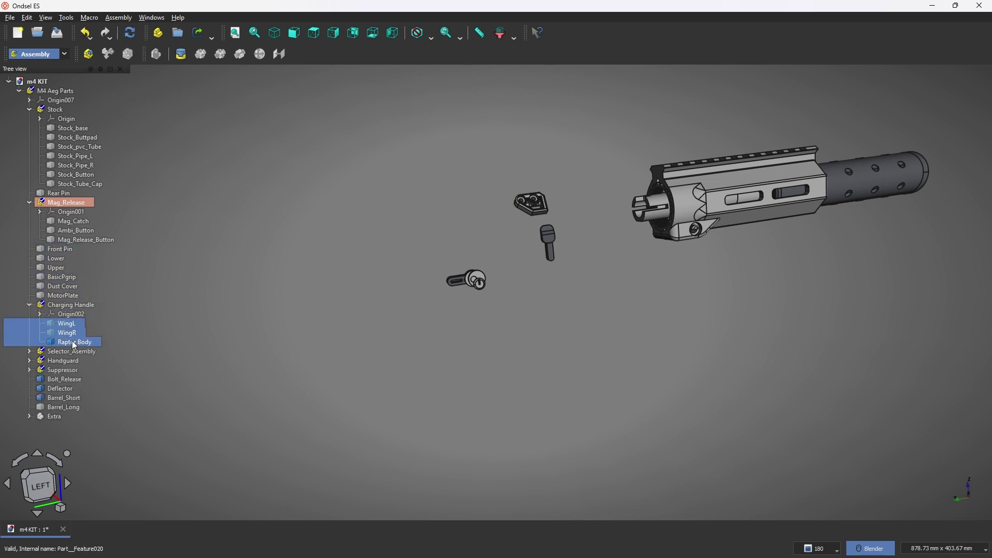
Step: Hide the Selector, Plug, Cam and Selector_Switch parts of the selector subassembly, keeping the charging handle parts hidden
left_click(29, 351)
left_click(70, 371, "shift")
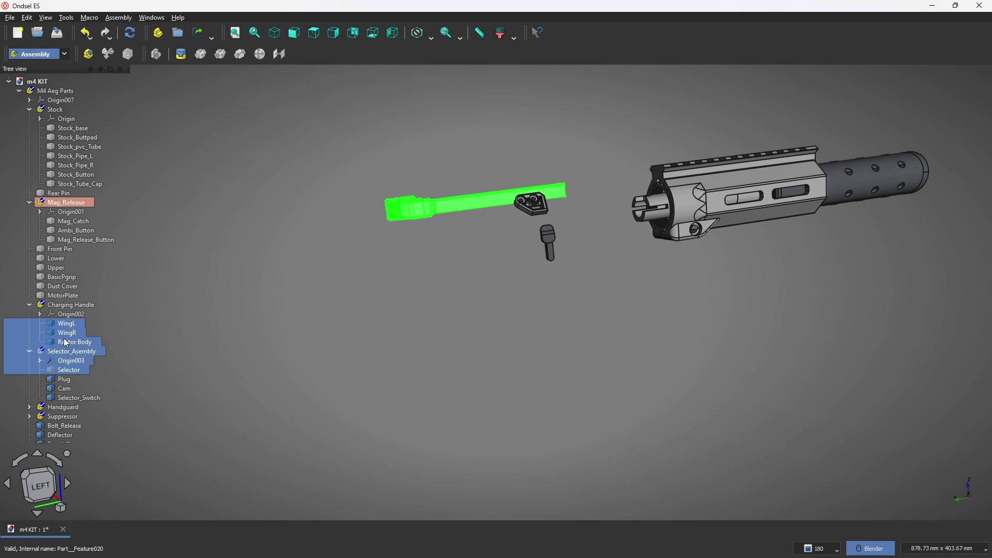
left_click(61, 371)
left_click(75, 399, "shift")
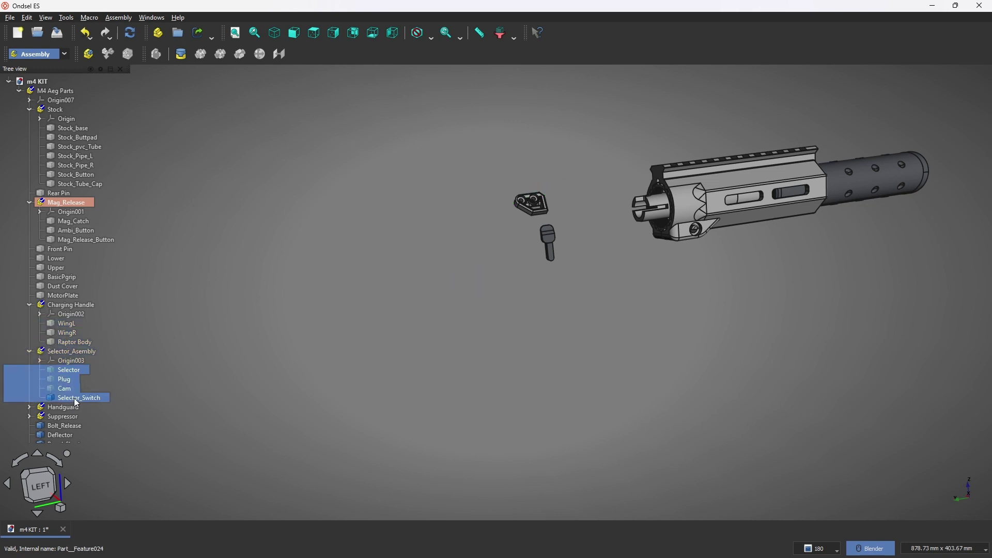
Step: Hide the Handguard Pin X2, Handguard_Nut_2s and Delta_Ring parts of the Handguard subassembly
left_click(29, 407)
scroll(186, 359, "down", 5)
scroll(401, 368, "up", 5)
middle_click_drag(401, 368, 367, 316, "shift")
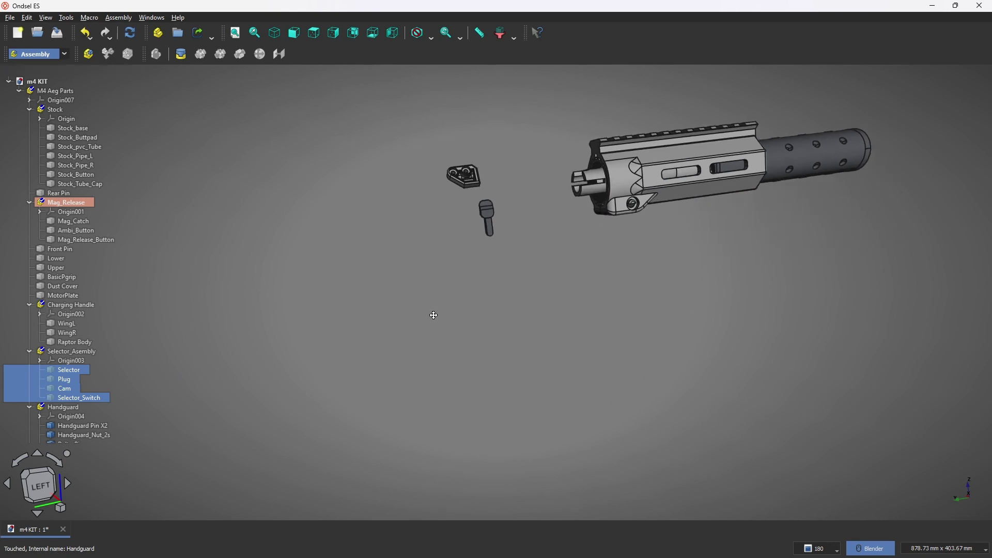
scroll(25, 423, "down", 2)
left_click(62, 370)
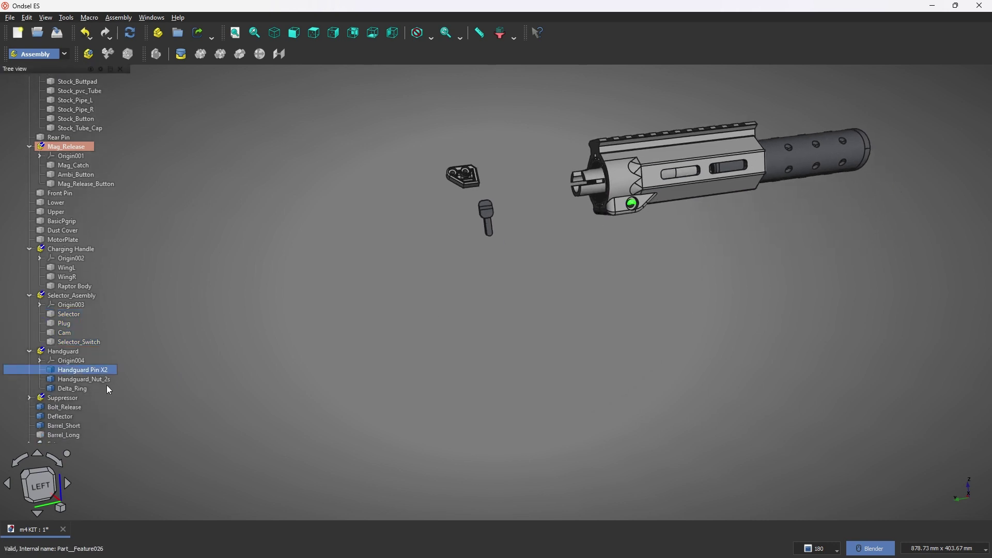
left_click(98, 380, "shift")
left_click(78, 389, "shift")
key("space")
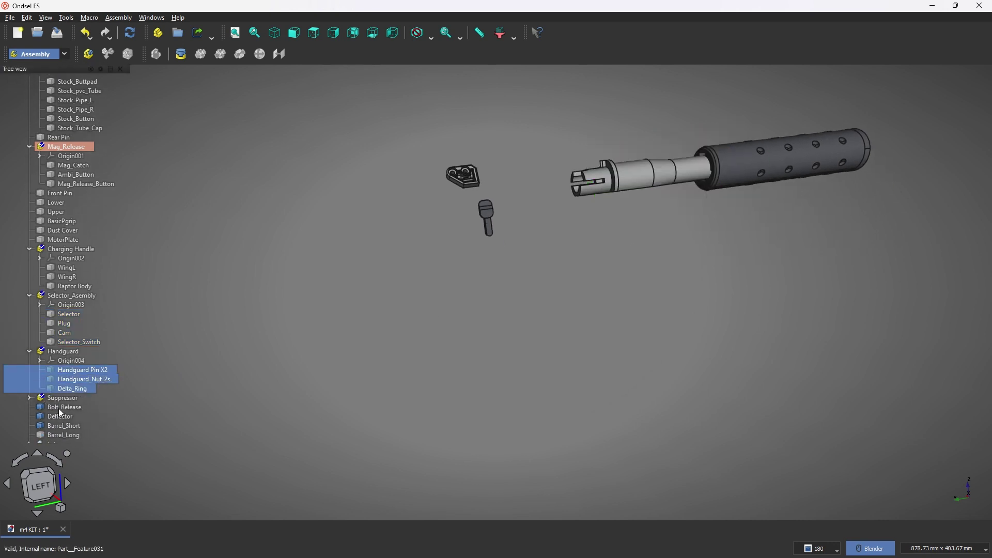
Step: Hide the Bolt_Release, Deflector, Barrel_Short and Barrel_Long parts
left_click(60, 408)
left_click(67, 435, "shift")
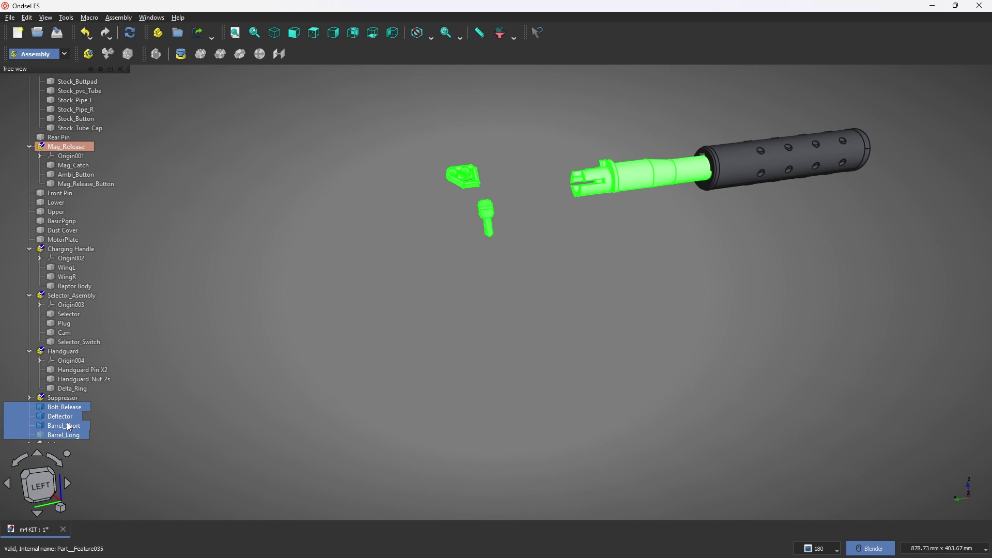
key("space")
left_click(63, 433)
key("space")
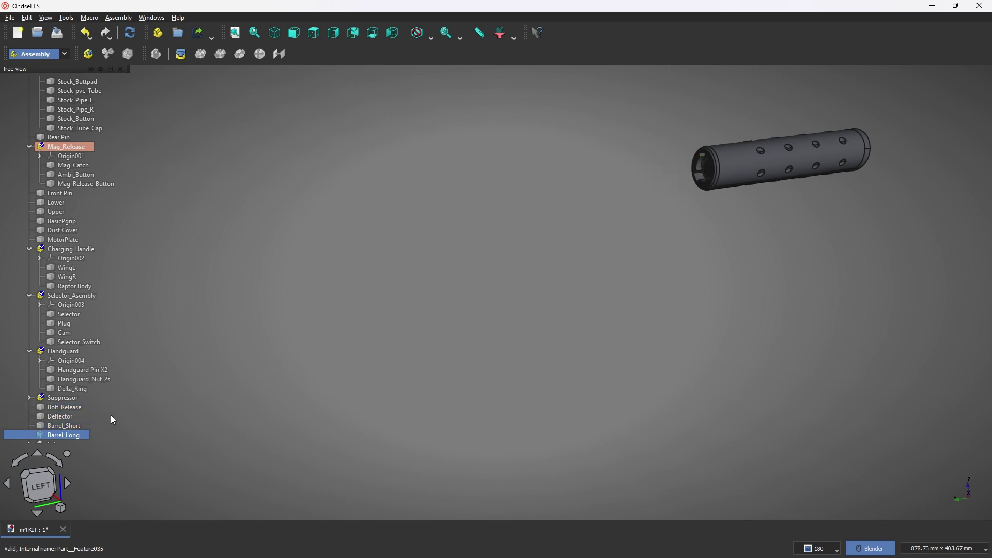
Step: Hide the Cap, Can, Suppressor spring and Flash Hider parts of the Suppressor subassembly
scroll(110, 414, "down", 5)
scroll(59, 408, "down", 1)
scroll(288, 353, "up", 3)
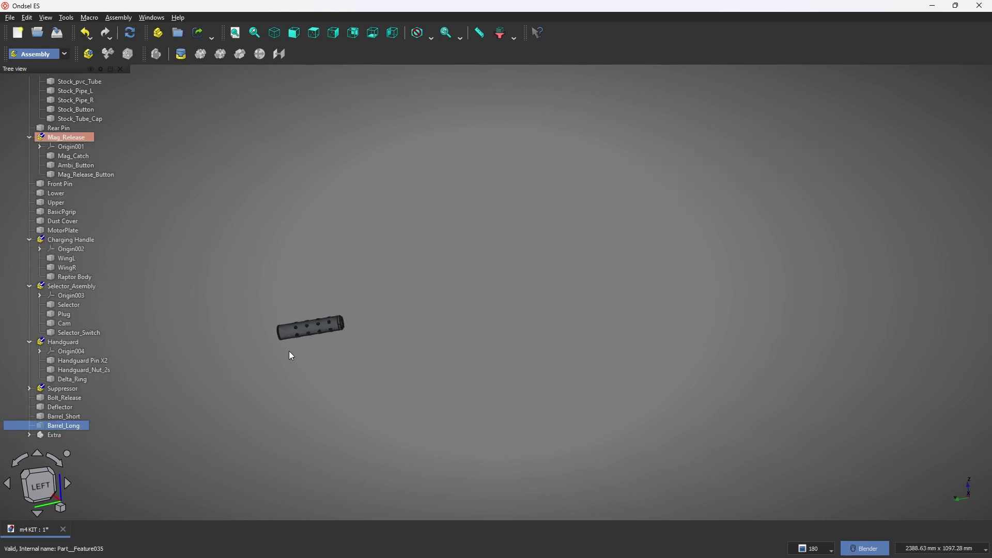
scroll(73, 416, "up", 1)
scroll(62, 381, "down", 1)
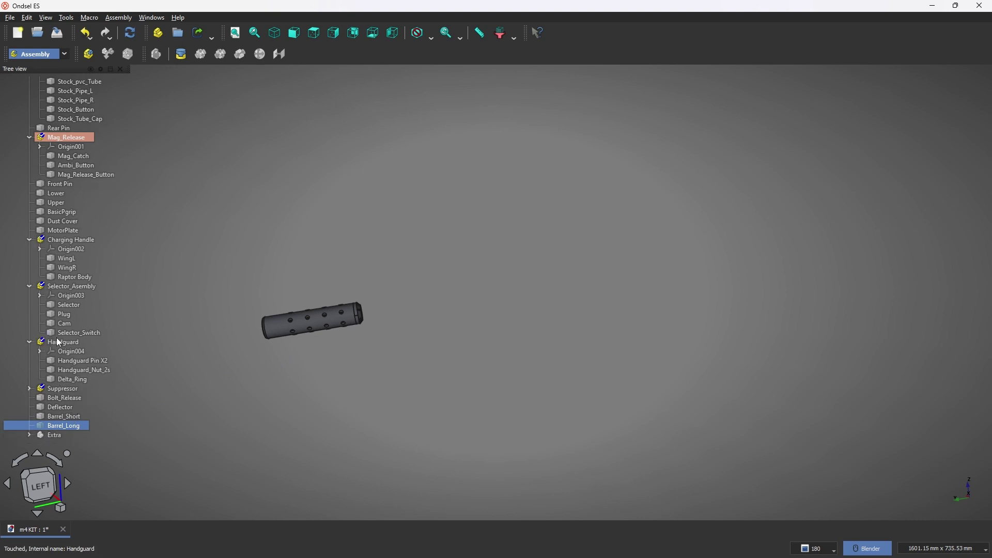
scroll(67, 229, "up", 3)
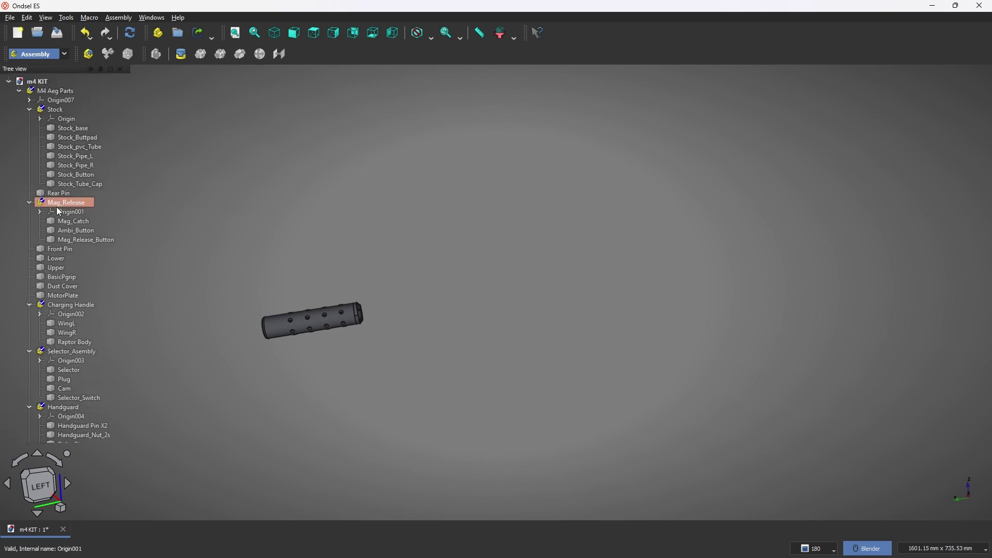
middle_click_drag(316, 288, 423, 234, "shift")
scroll(77, 376, "down", 7)
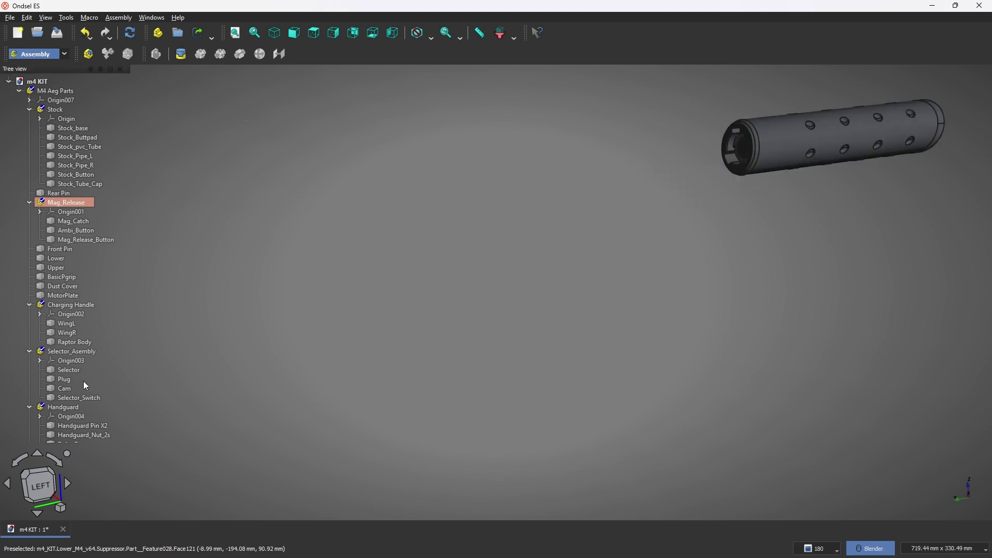
scroll(58, 411, "down", 2)
left_click(30, 388)
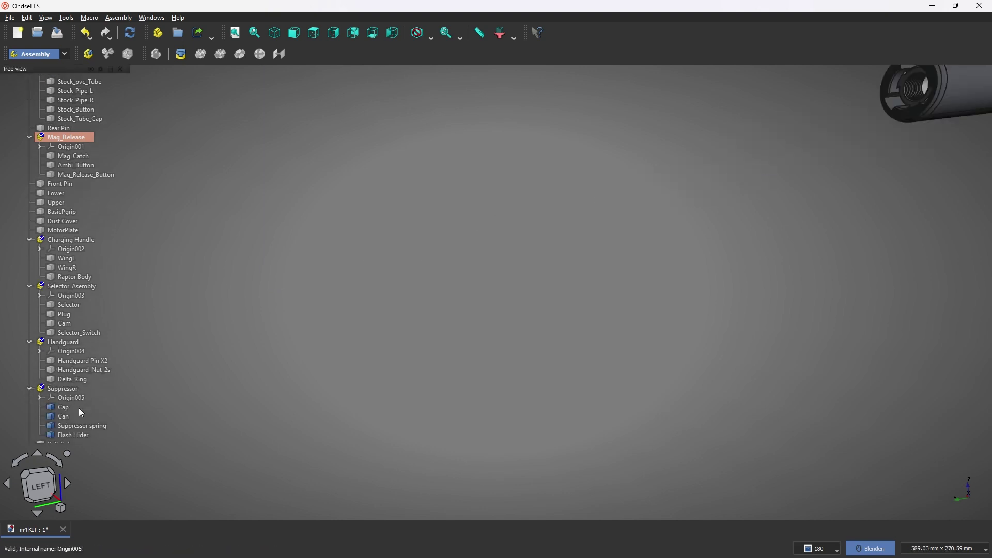
left_click(77, 408)
left_click(78, 435, "shift")
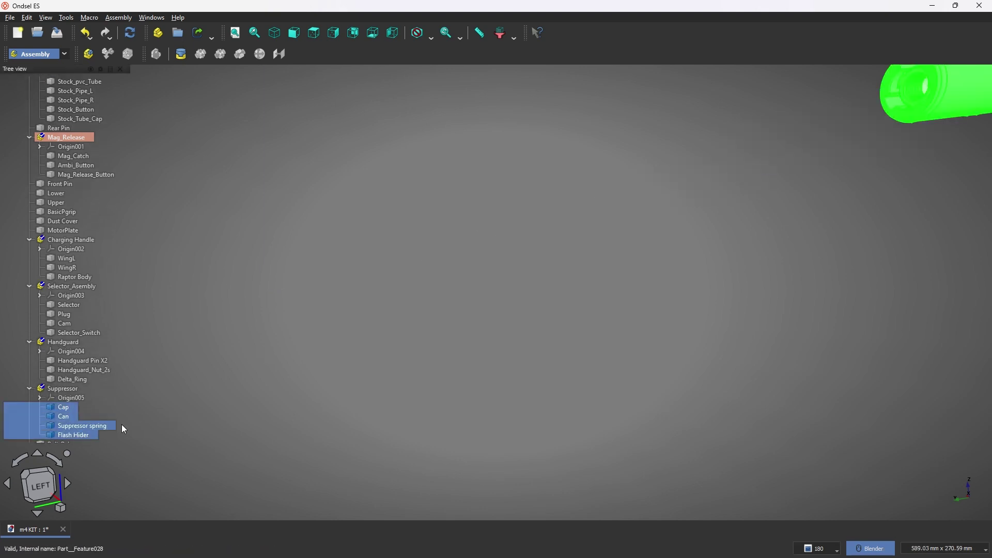
key("space")
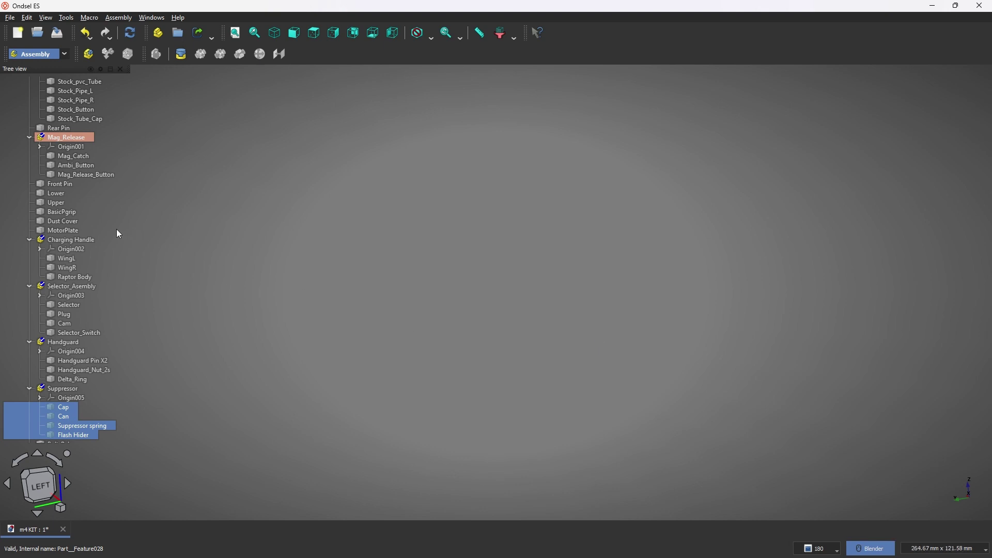
Step: Show only the Stock_base part and inspect it from its rear end
scroll(78, 229, "up", 3)
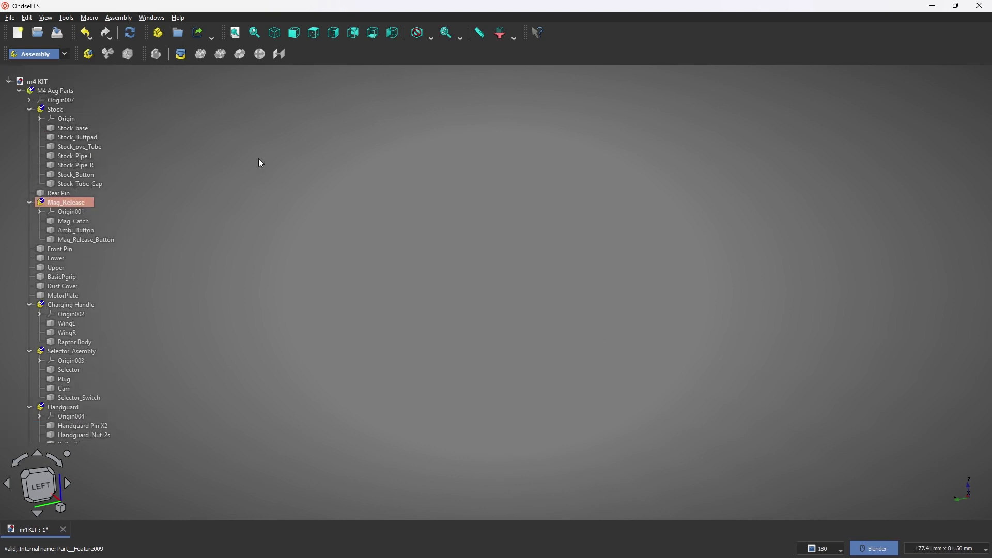
left_click(69, 127)
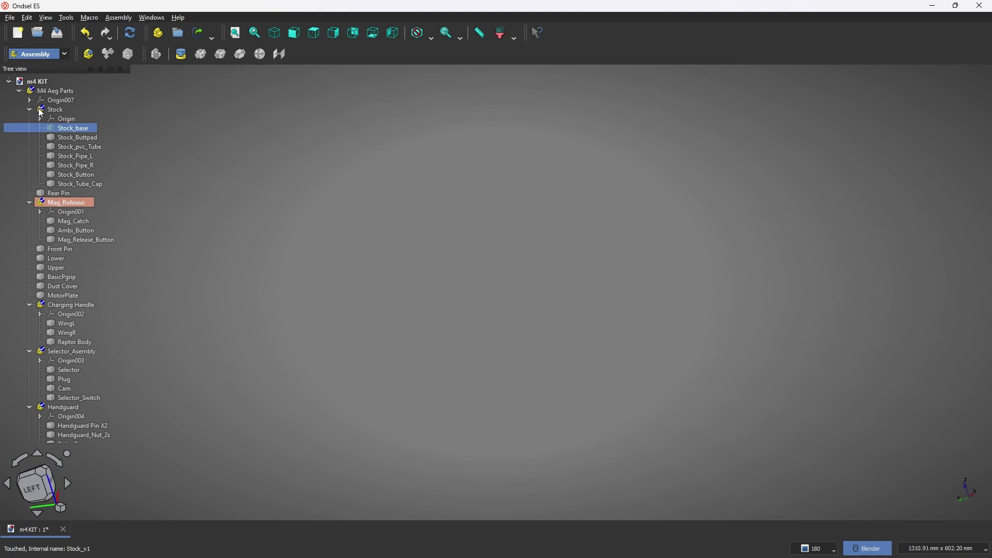
key("space")
scroll(775, 257, "up", 4)
scroll(723, 260, "down", 2)
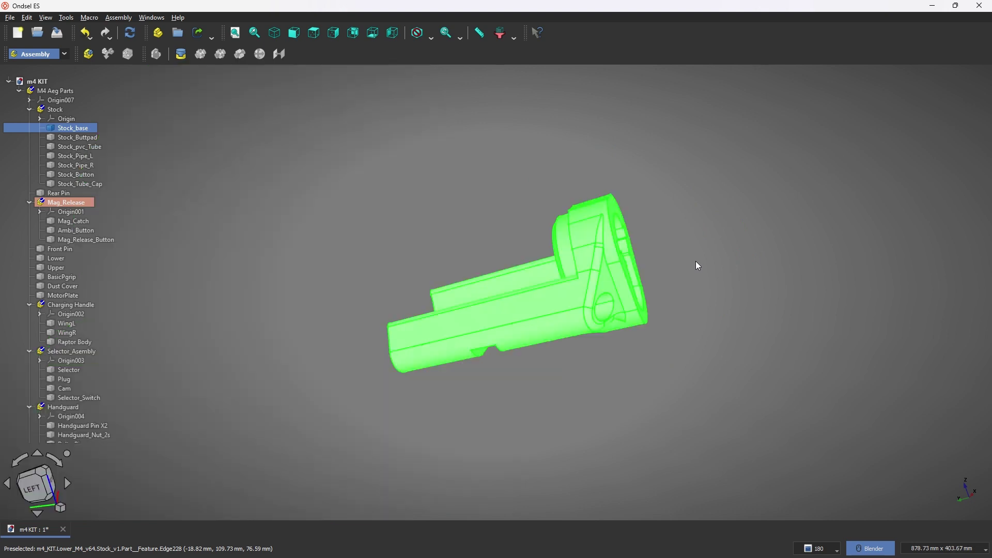
mouse_move(634, 284)
middle_mouse_down("shift")
mouse_move(616, 282)
mouse_move(631, 272)
middle_mouse_up("shift")
scroll(610, 285, "down", 4)
middle_click_drag(605, 290, 724, 282)
scroll(572, 300, "up", 4)
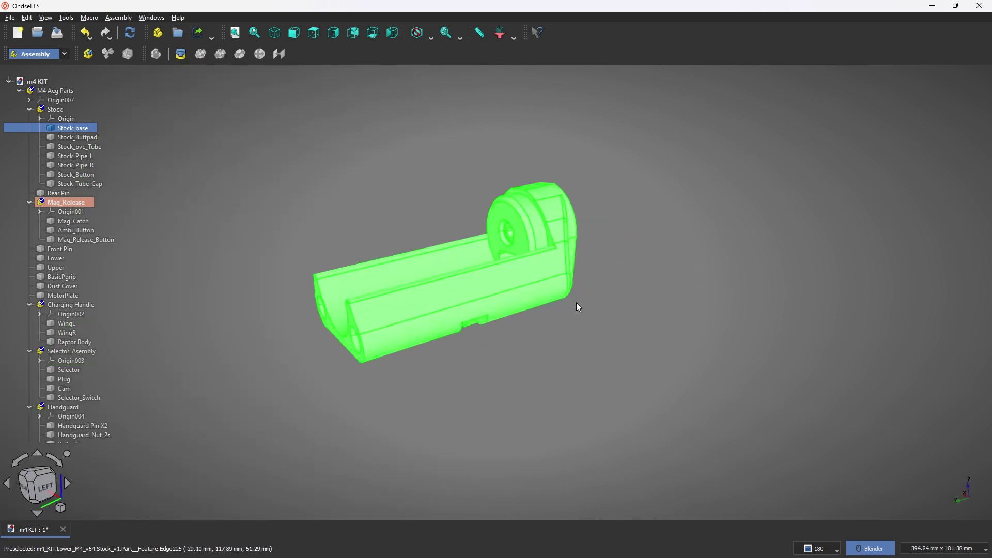
middle_click_drag(597, 302, 647, 305, "shift")
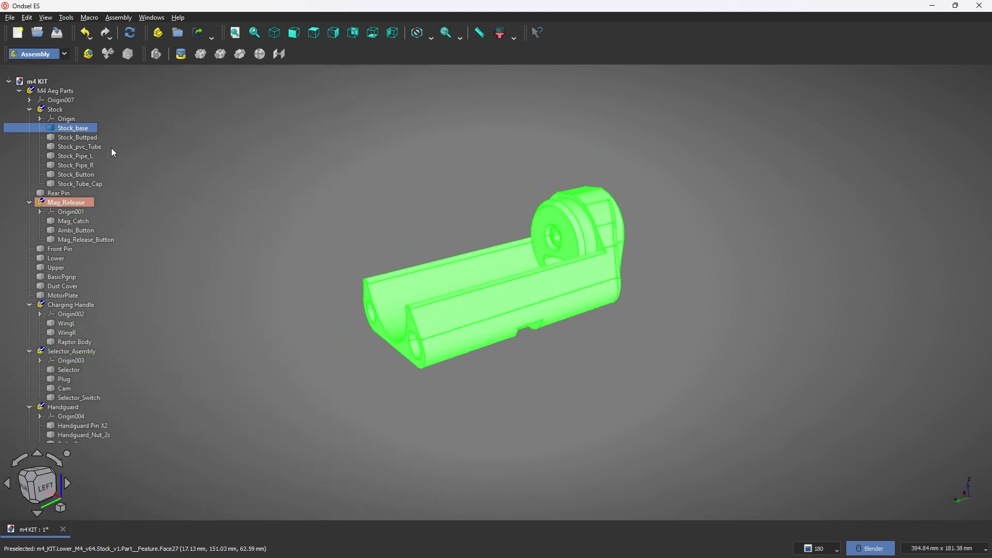
Step: Show the Stock_pvc_Tube part on the stock base and inspect its open end
left_click(81, 147)
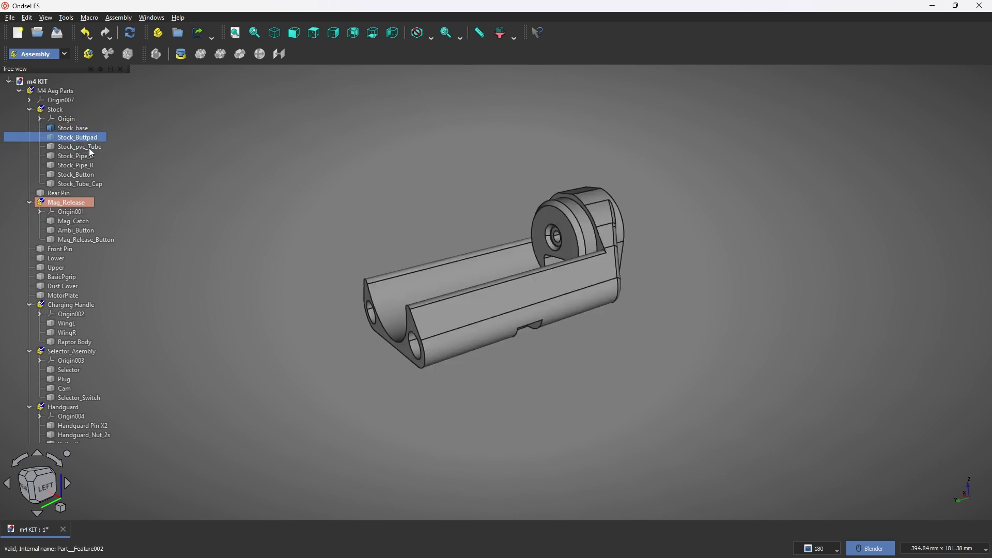
key("space")
left_click(545, 188)
scroll(687, 248, "up", 4)
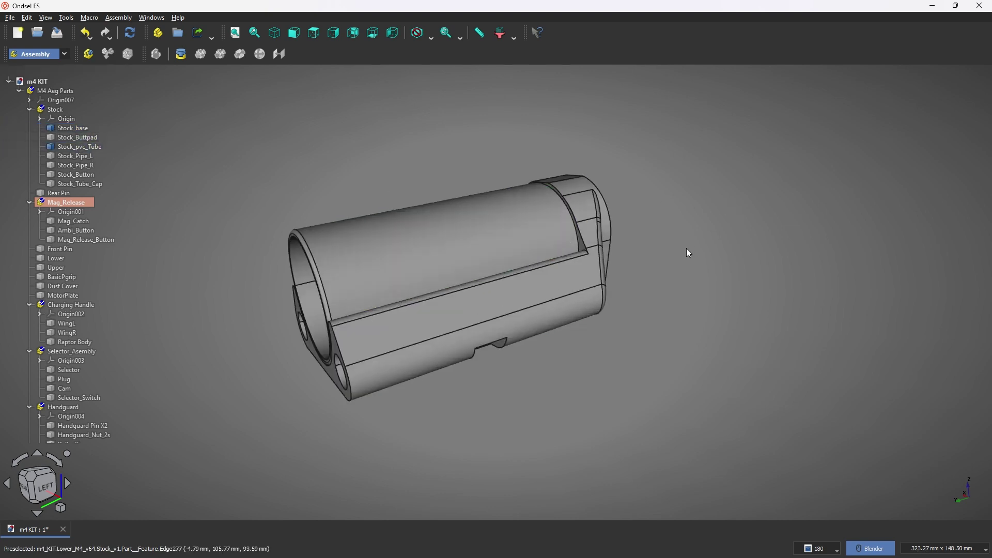
scroll(670, 267, "down", 5)
middle_click_drag(583, 307, 682, 403)
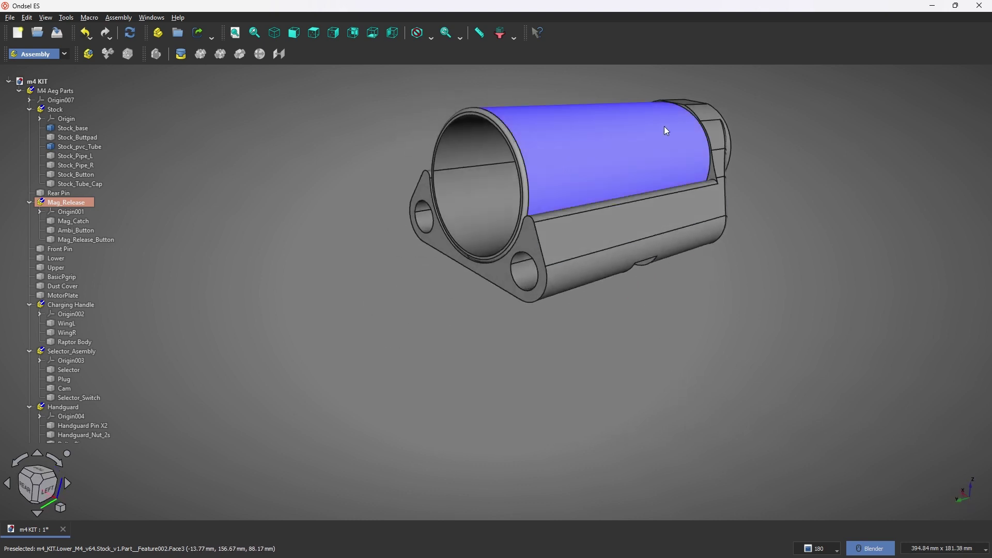
middle_click_drag(664, 127, 613, 191, "shift")
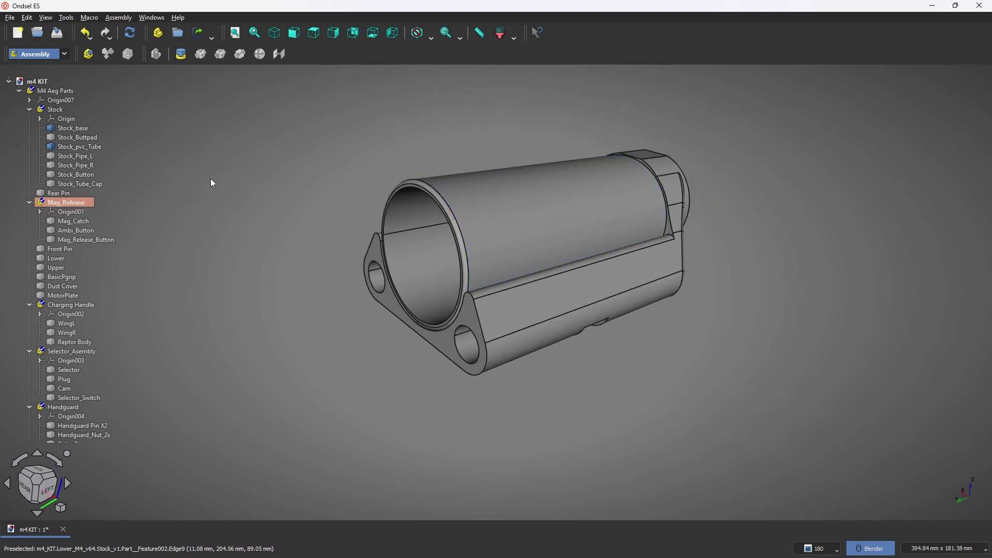
Step: Show the Stock_Pipe_L and Stock_Pipe_R parts together and view the two pipes extending from the stock base
left_click(74, 165, "ctrl")
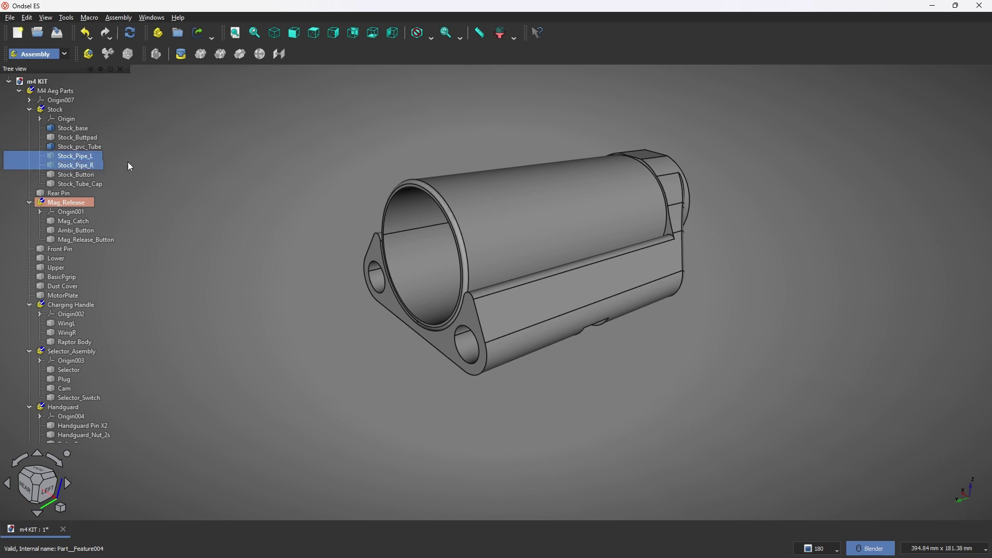
key("space")
scroll(723, 356, "down", 3)
middle_click_drag(723, 356, 622, 325)
scroll(625, 327, "up", 2)
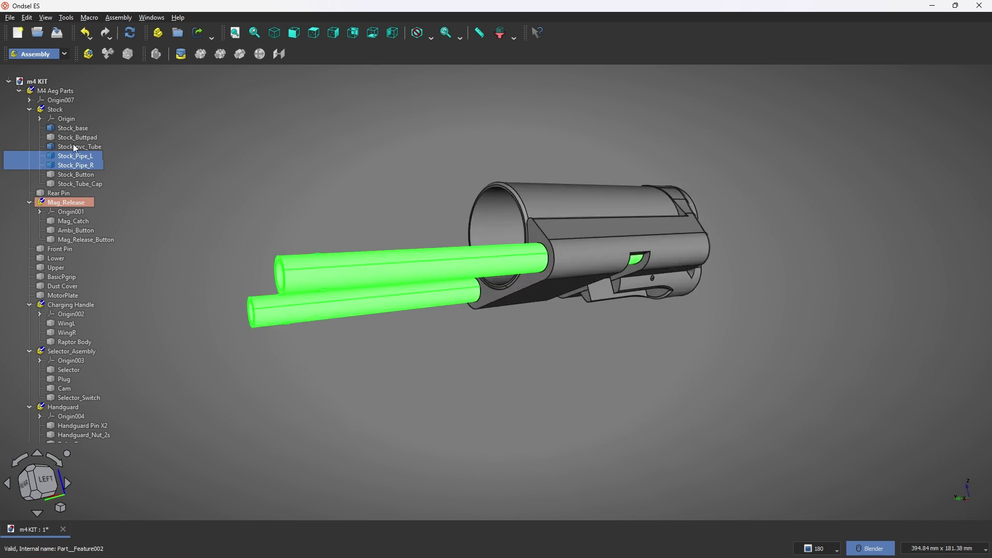
Step: Show the Stock_Button part and inspect how it sits in the underside of the stock base
left_click(80, 176)
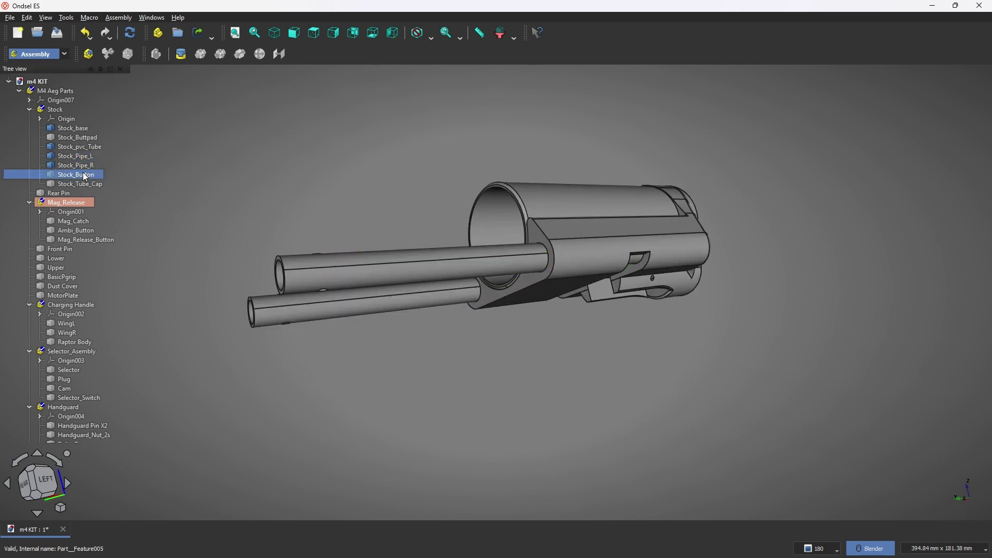
middle_click_drag(702, 337, 706, 385)
middle_click_drag(706, 389, 715, 269, "shift")
scroll(648, 262, "up", 3)
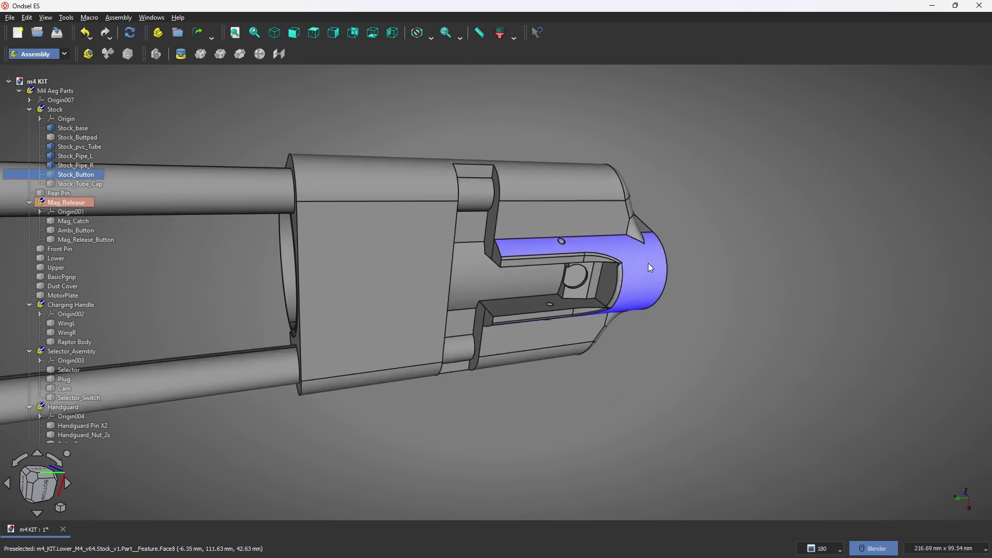
middle_click_drag(645, 263, 749, 280, "shift")
key("space")
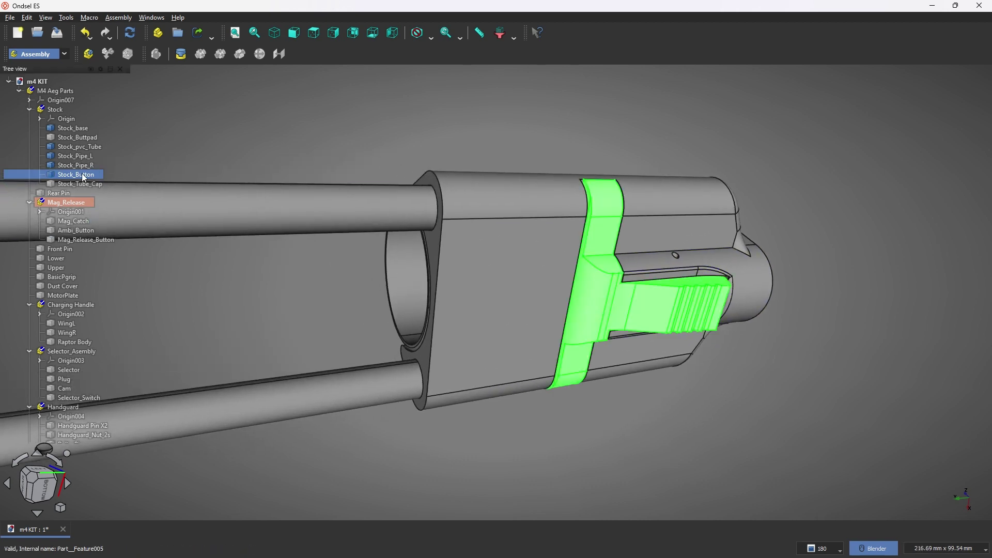
left_click(866, 234)
scroll(867, 234, "down", 2)
middle_click_drag(863, 228, 713, 305, "shift")
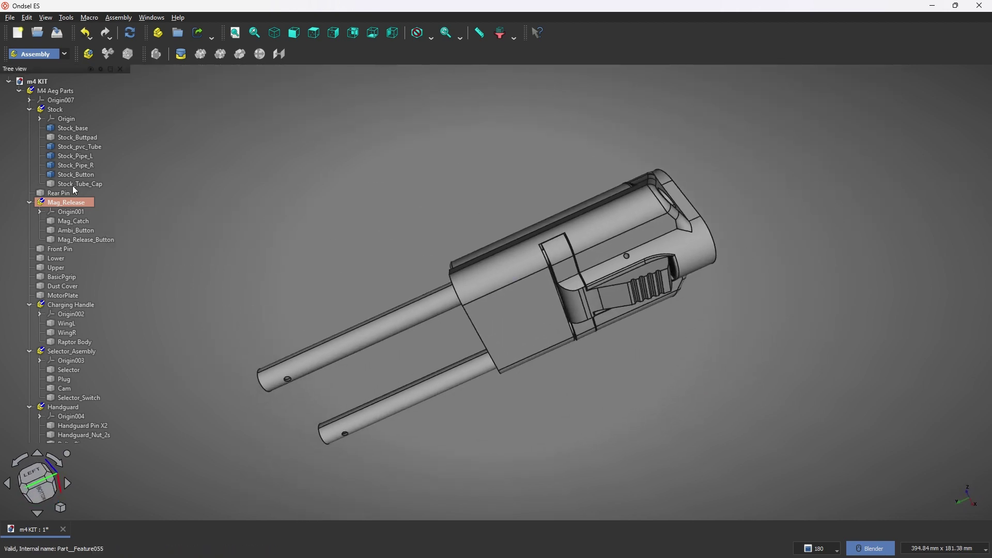
Step: Show the Stock_Tube_Cap part on the open end of the PVC tube
left_click(73, 186)
middle_click_drag(320, 166, 461, 222)
scroll(461, 222, "up", 5)
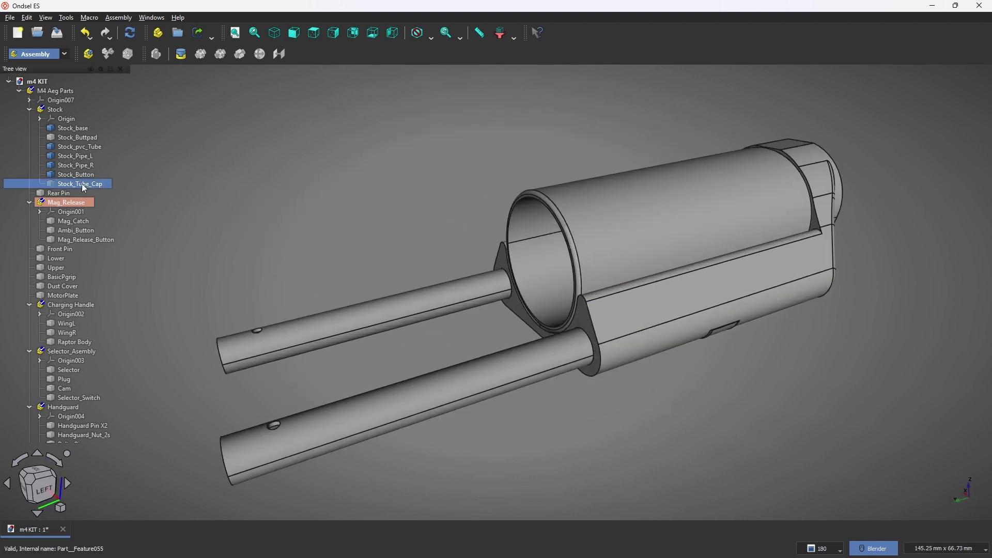
key("space")
left_click(509, 163)
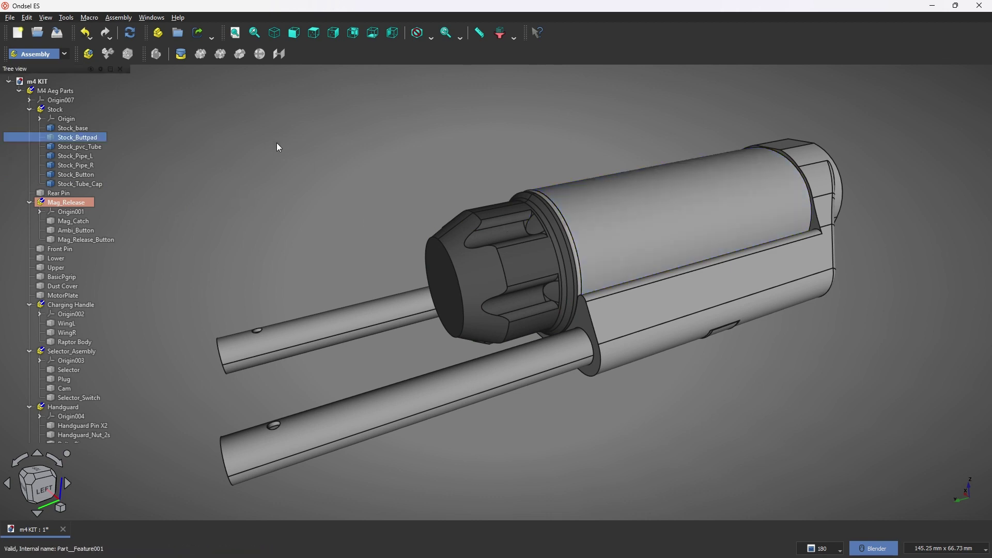
Step: Show the Stock_Buttpad part at the ends of the pipes and view the complete stock
middle_click_drag(376, 180, 608, 177)
scroll(607, 177, "down", 5)
middle_click_drag(547, 232, 423, 189)
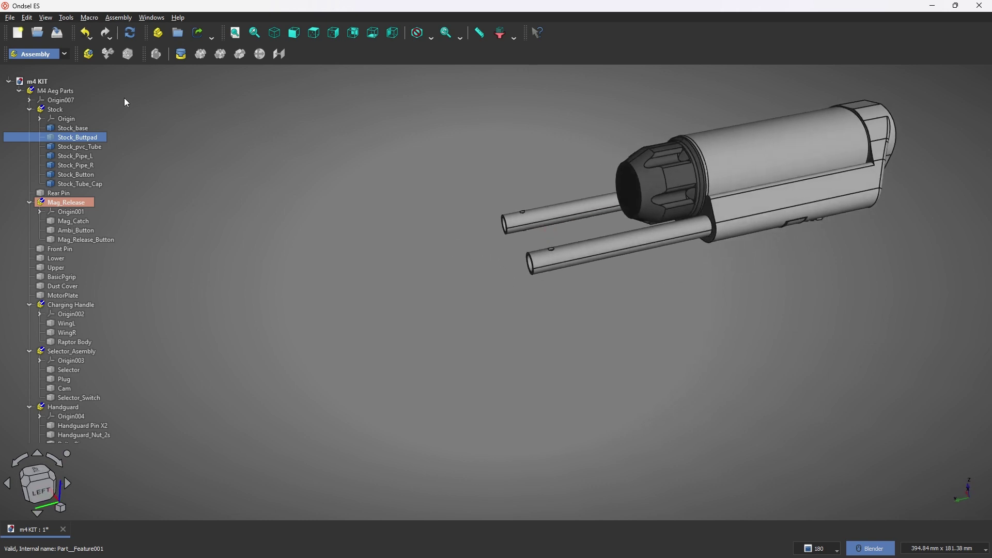
key("space")
left_click(684, 349)
middle_click_drag(676, 350, 624, 263)
Step: Collapse the Stock subassembly in the model tree and hide it entirely
left_click(29, 109)
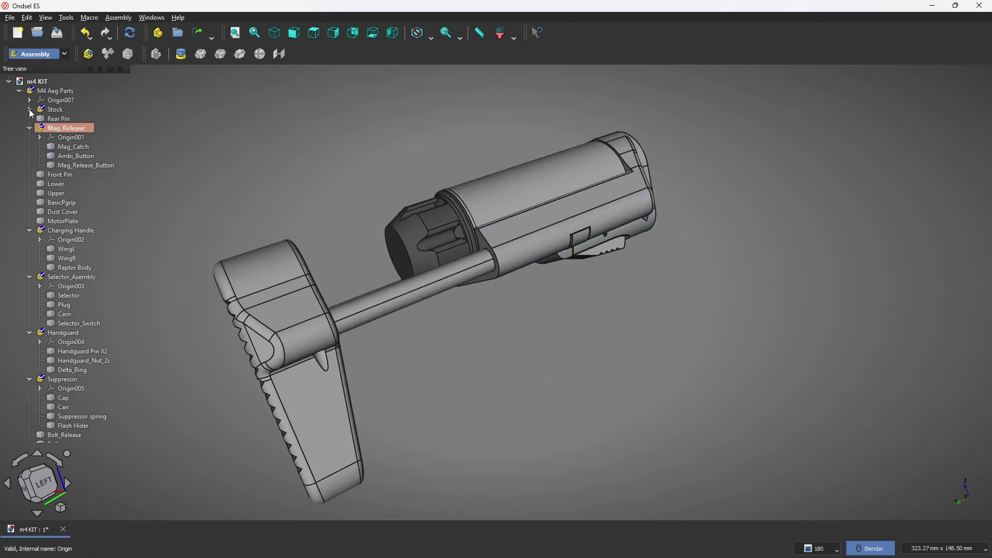
left_click(55, 110)
key("space")
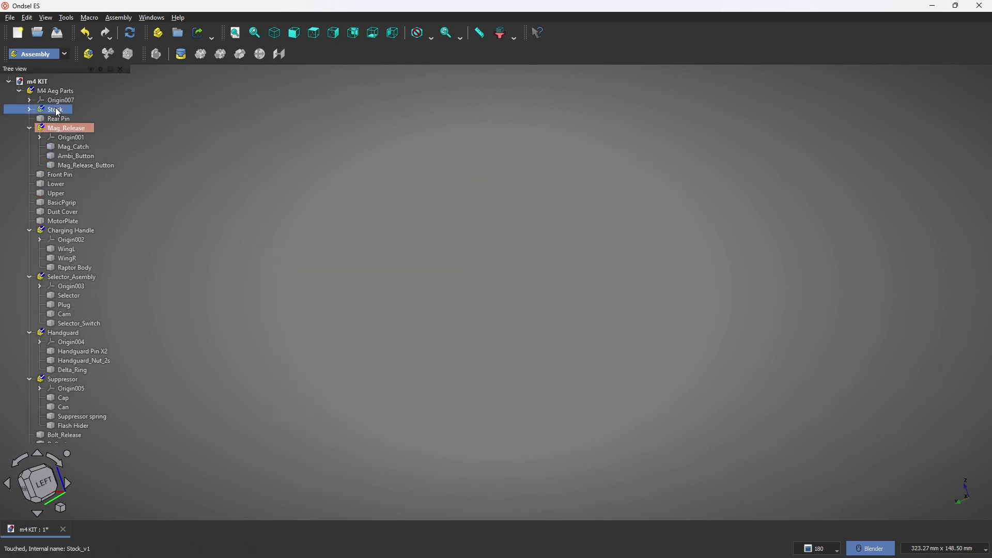
Step: Show the Rear Pin part and view it up close
left_click(58, 119)
key("space")
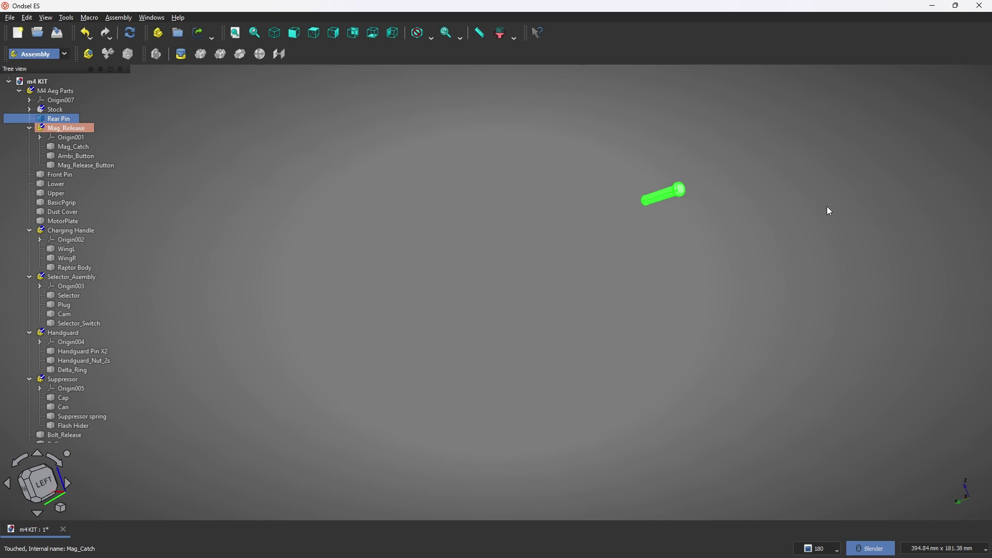
scroll(707, 191, "up", 5)
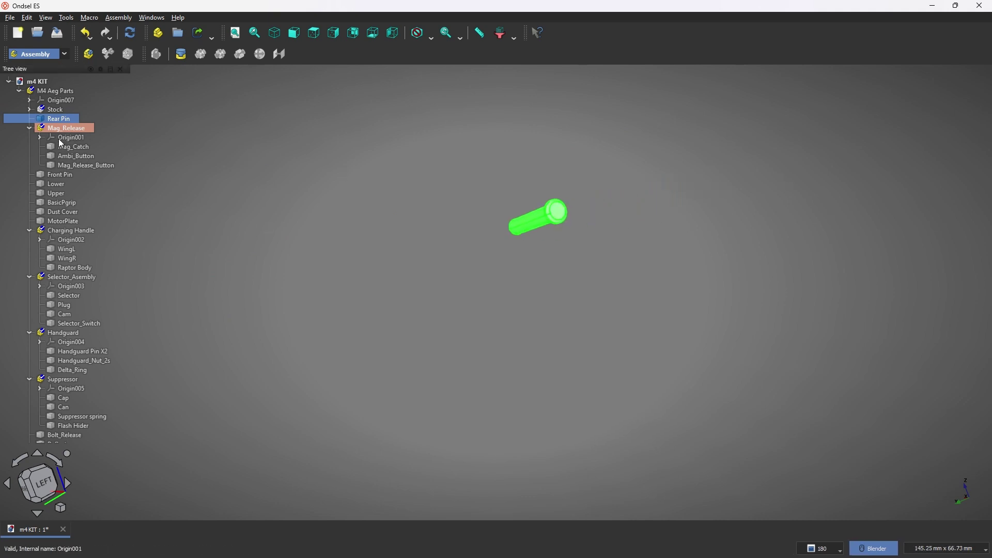
left_click(29, 128)
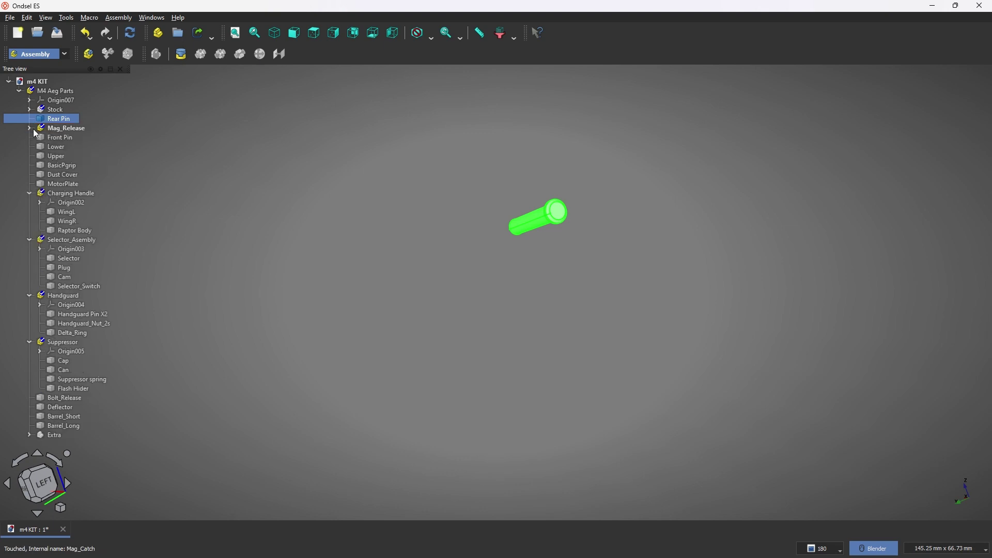
left_click(57, 137)
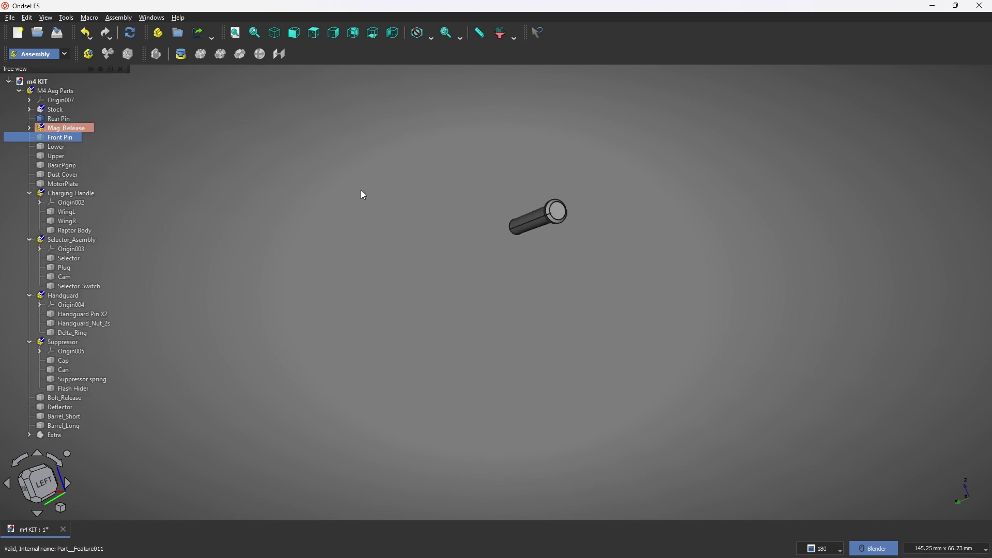
left_click(29, 128)
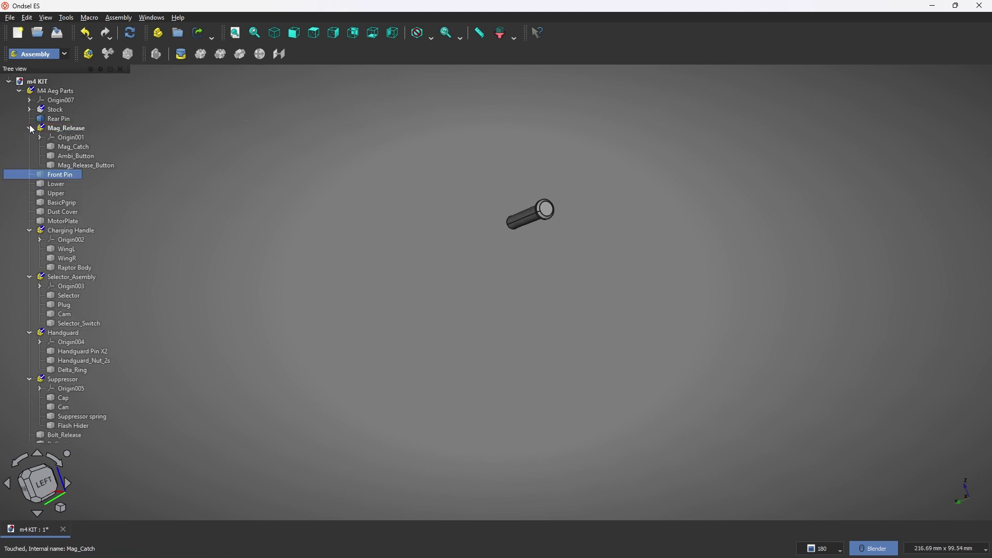
Step: Show the Mag_Catch part of the Mag_Release subassembly and inspect it from several sides
left_click(76, 147)
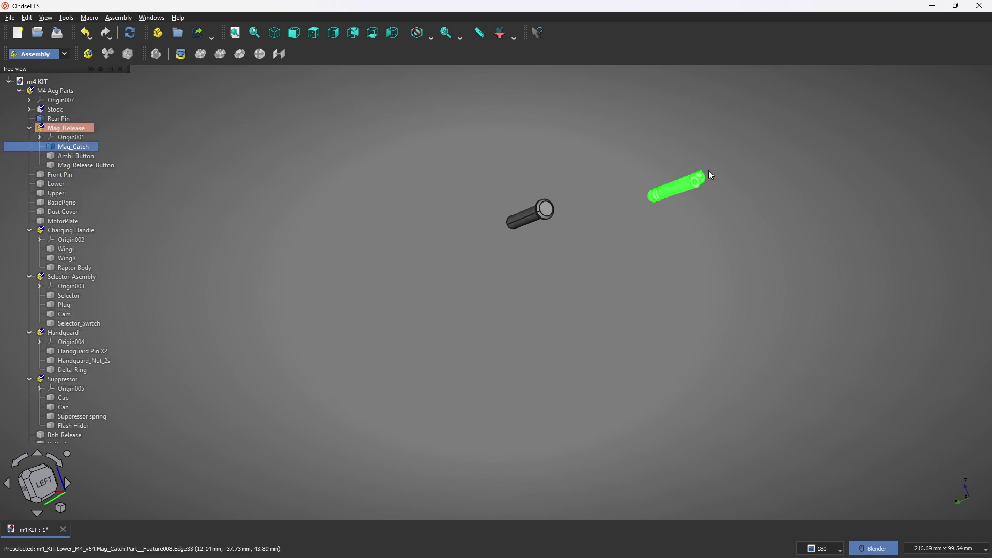
scroll(724, 166, "up", 5)
middle_click_drag(723, 166, 576, 270)
scroll(730, 162, "up", 5)
scroll(730, 162, "down", 10)
left_click(576, 271)
scroll(655, 234, "down", 1)
scroll(691, 280, "up", 1)
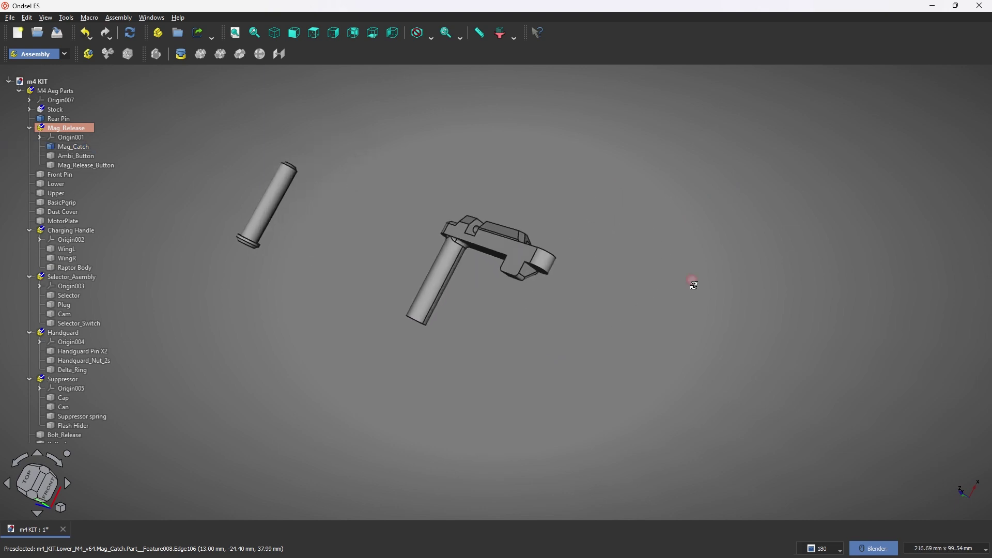
middle_click_drag(691, 280, 724, 199)
middle_click_drag(622, 241, 409, 329)
middle_click_drag(567, 274, 645, 289)
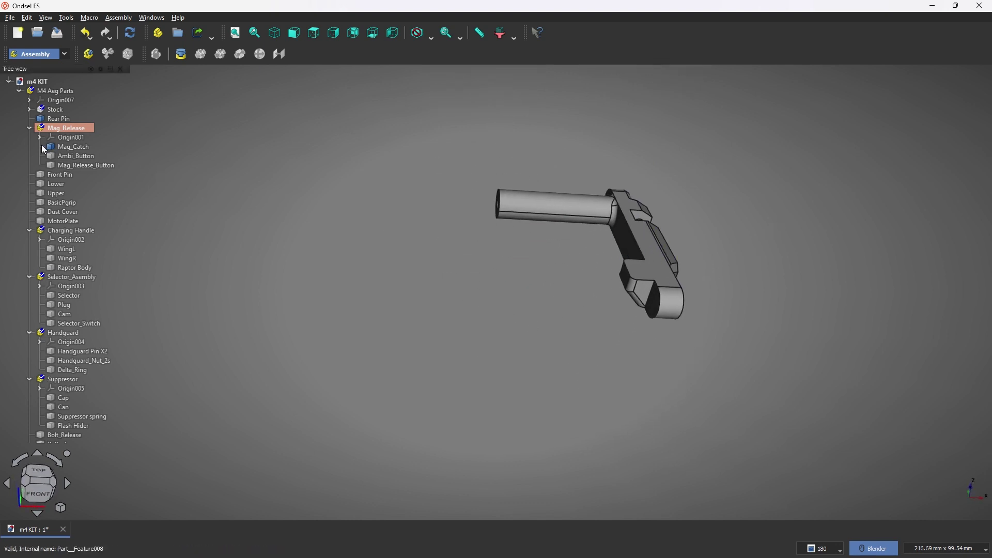
Step: Show the Ambi_Button and Mag_Release_Button parts of the Mag_Release subassembly, viewing the ambi button from the right side of the model
left_click(73, 158)
scroll(653, 255, "down", 1)
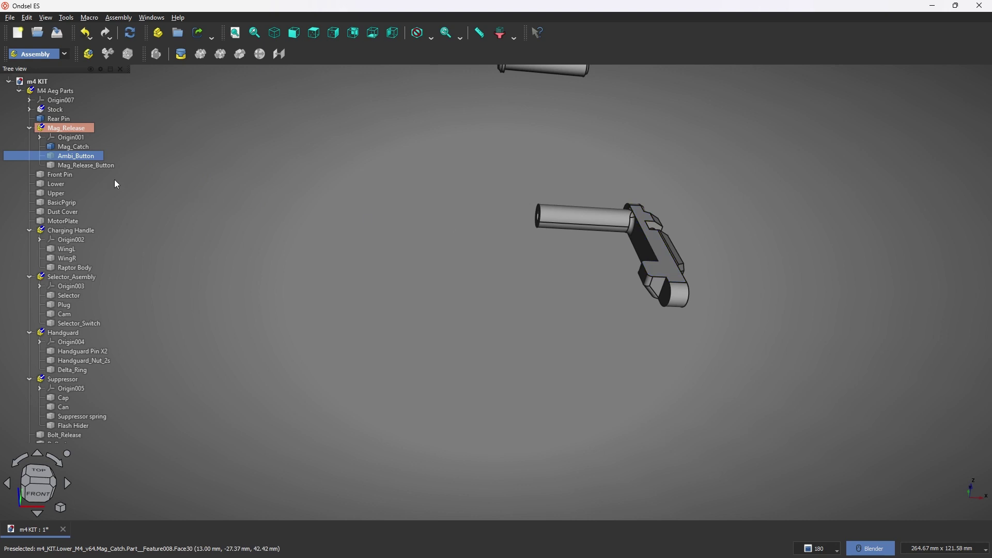
middle_click_drag(828, 286, 879, 243)
scroll(593, 258, "up", 3)
scroll(594, 258, "up", 2)
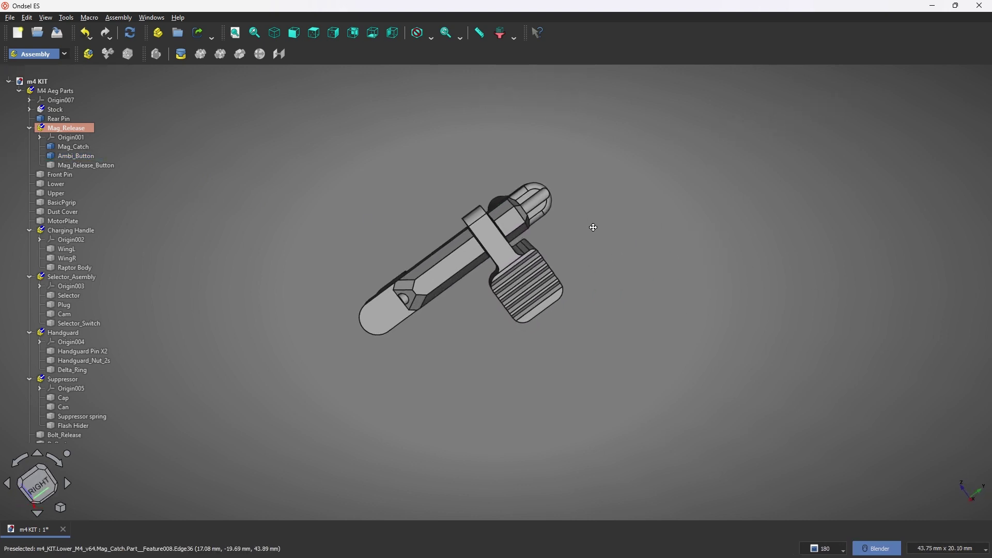
left_click(94, 166)
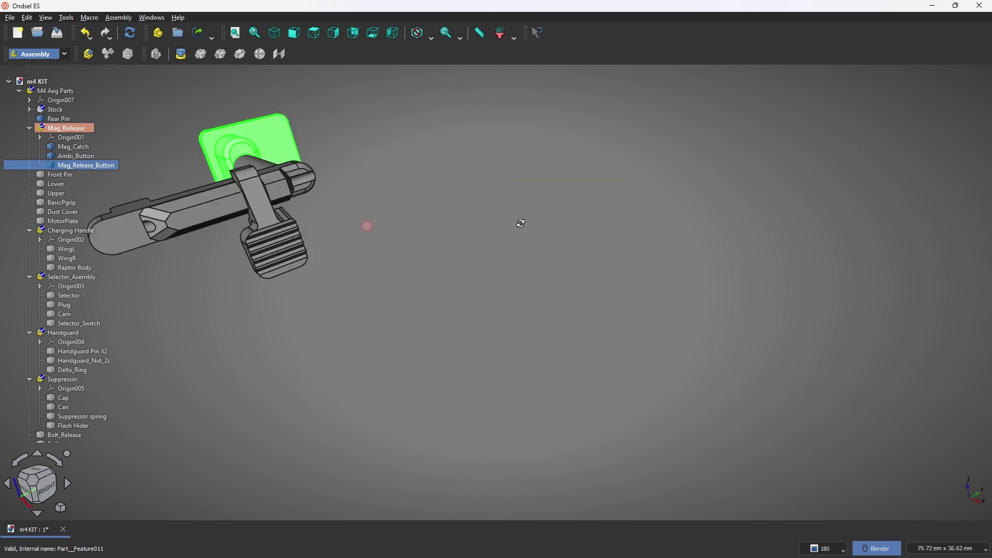